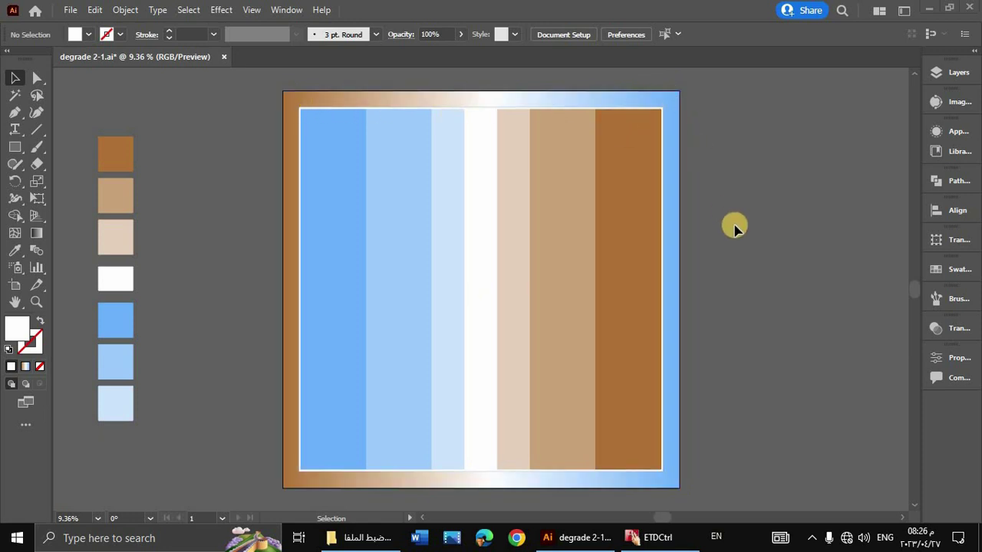
Add the fill color of the dark brown sample square to the document swatches as a new swatch.
drag(305, 109, 560, 111)
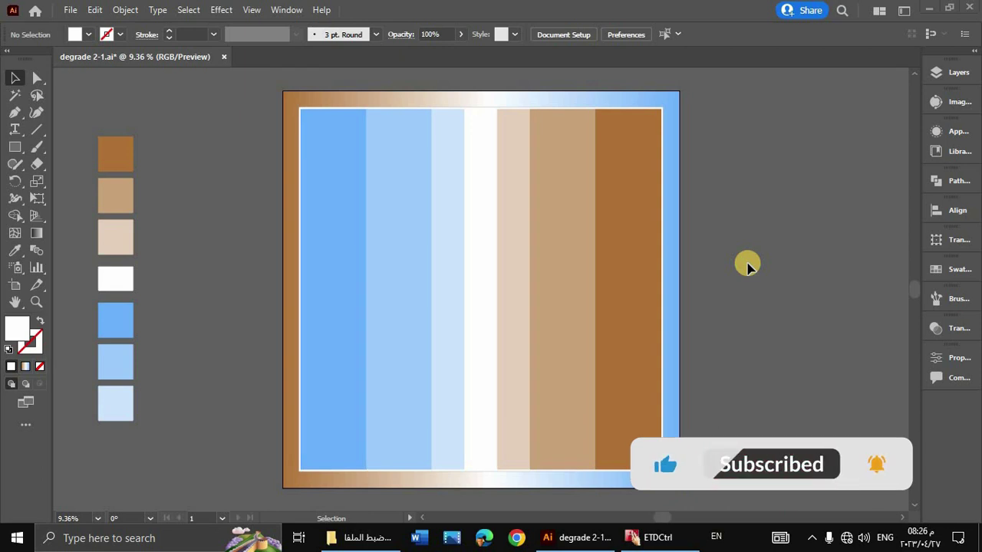
click(955, 275)
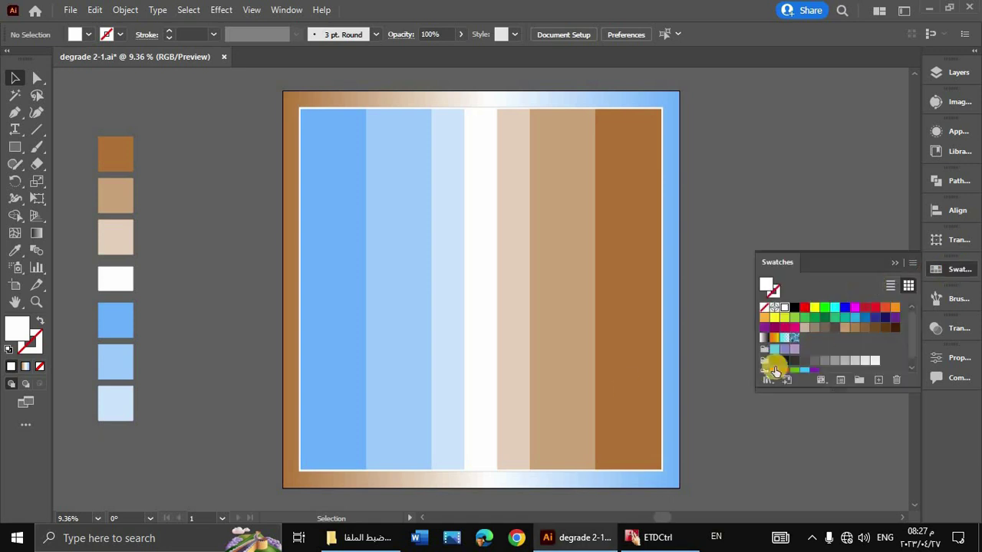
click(407, 291)
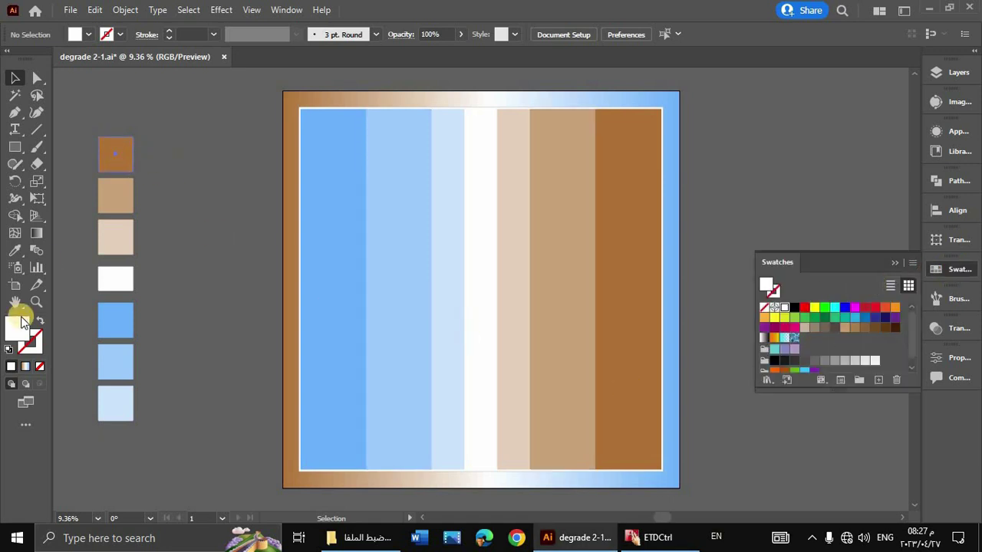
click(123, 159)
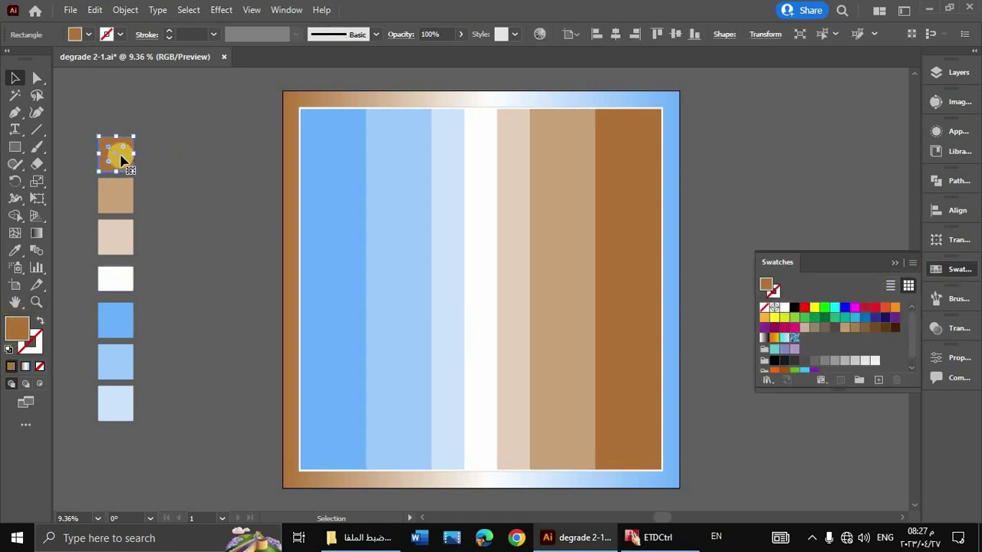
click(17, 329)
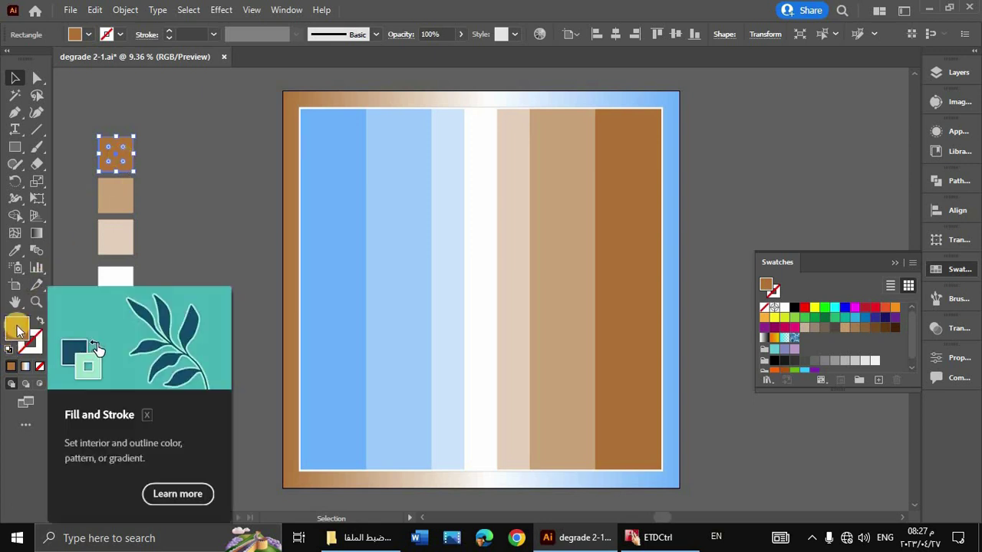
click(843, 332)
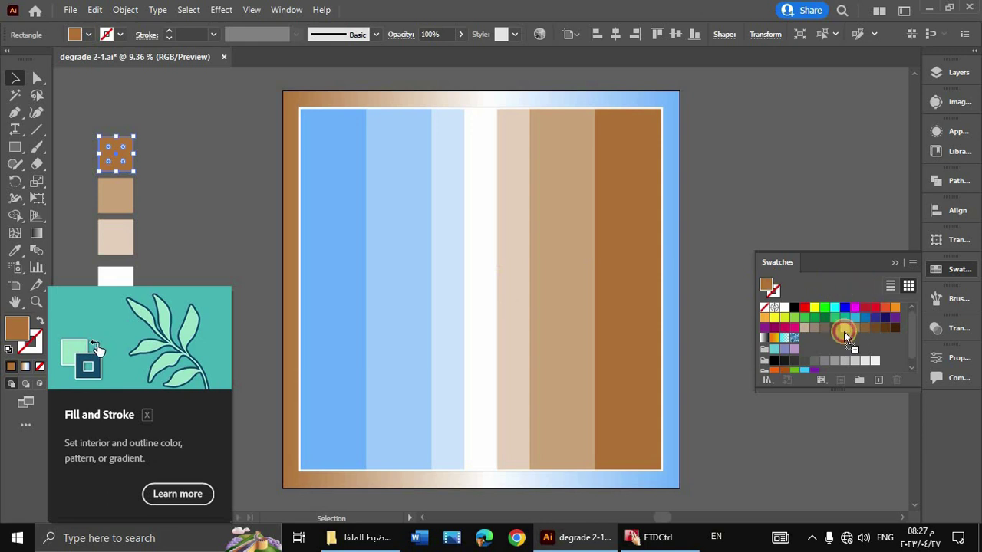
click(805, 339)
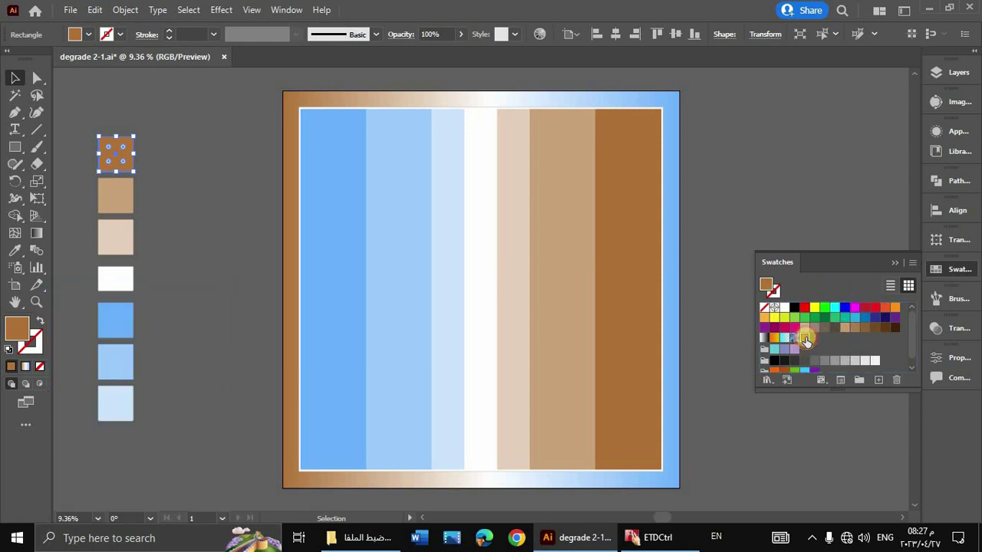
Set the color type of the new dark brown swatch to Spot Color.
double_click(806, 340)
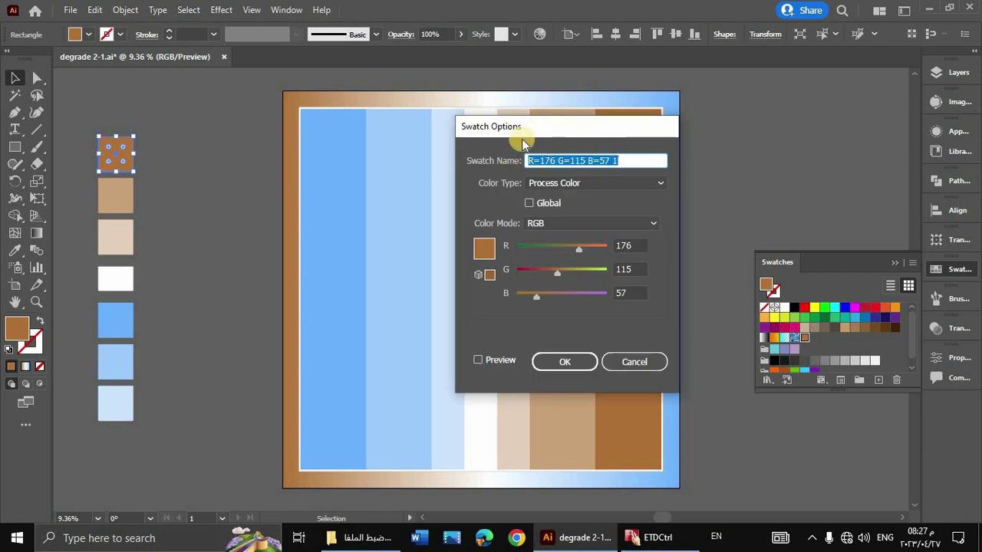
click(562, 186)
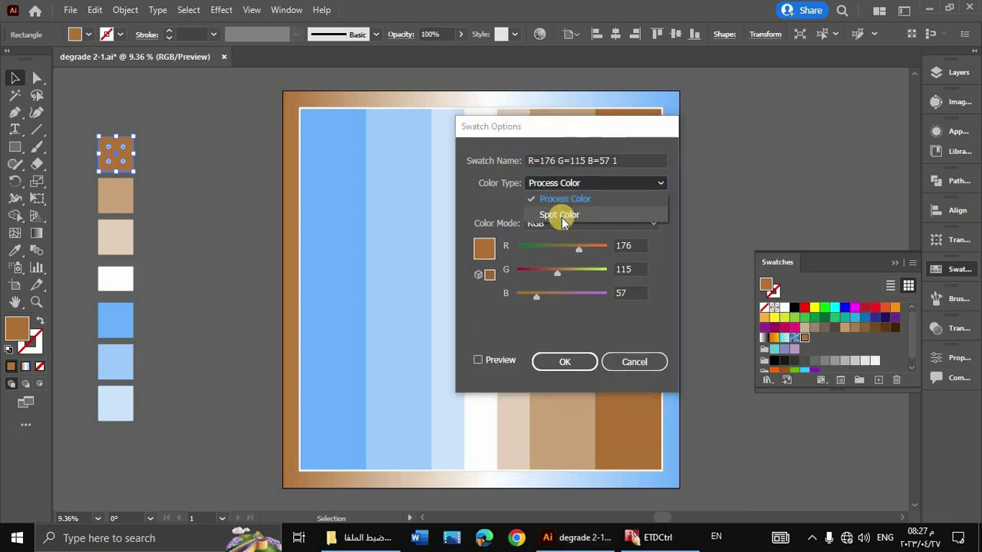
click(564, 218)
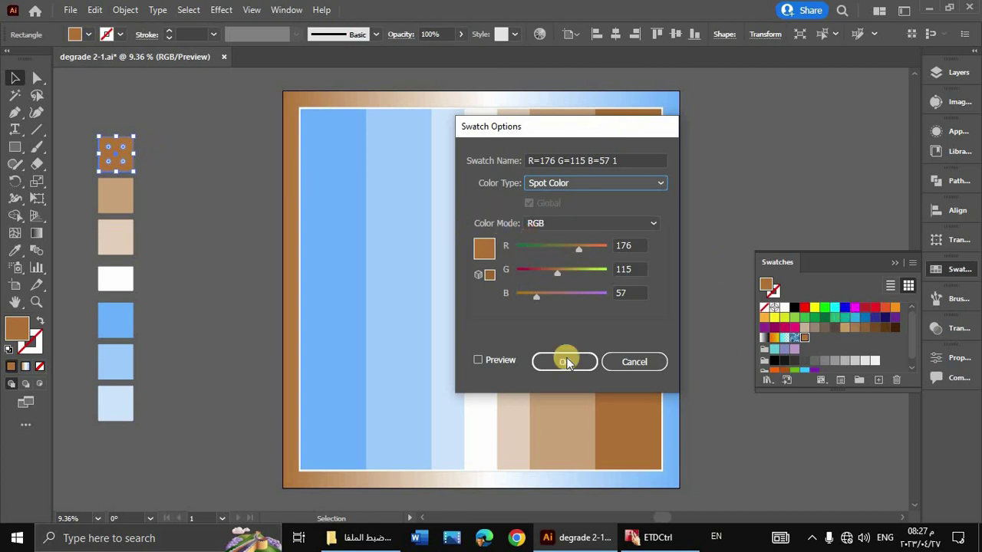
click(557, 184)
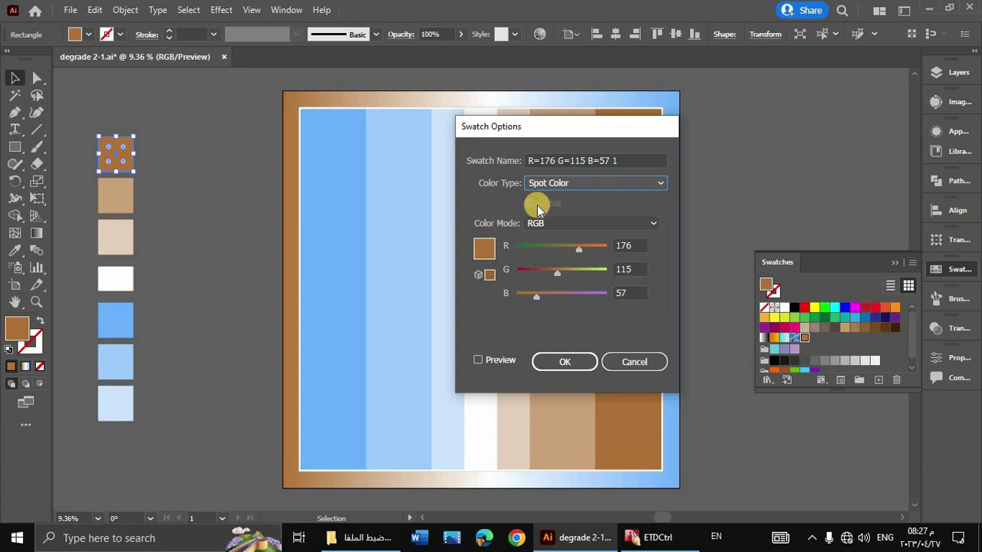
click(565, 362)
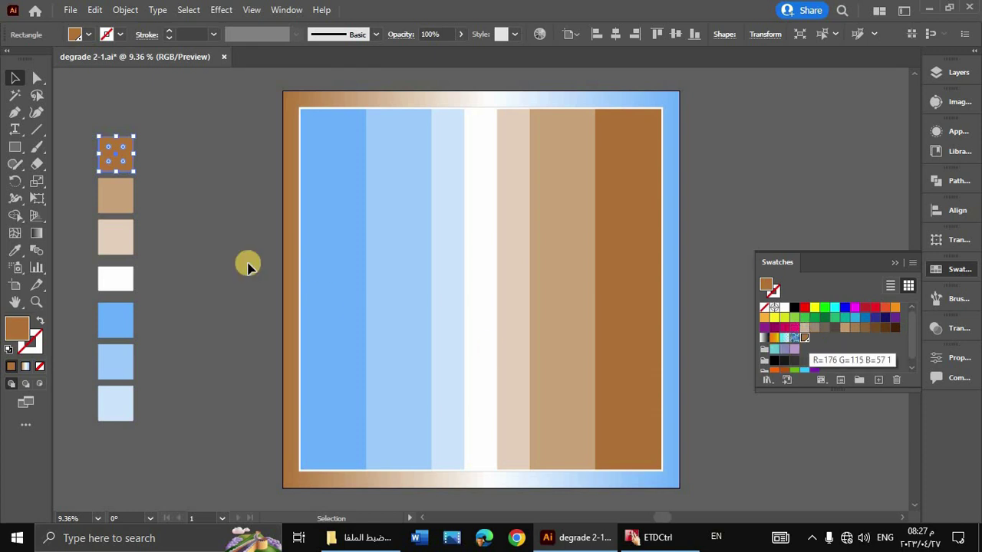
Add the tan square's fill to the swatches and set the new swatch's color type to Spot Color.
click(107, 196)
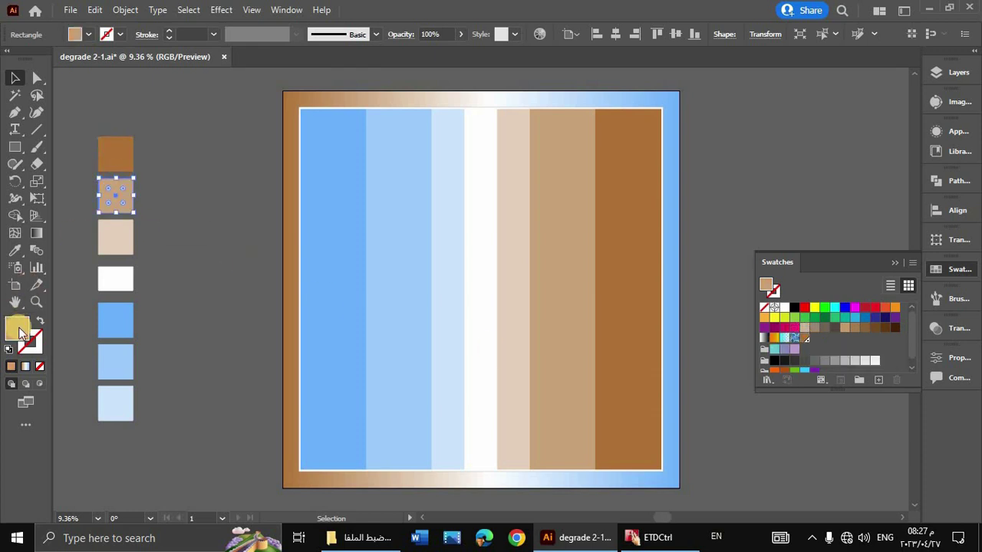
drag(17, 328, 814, 339)
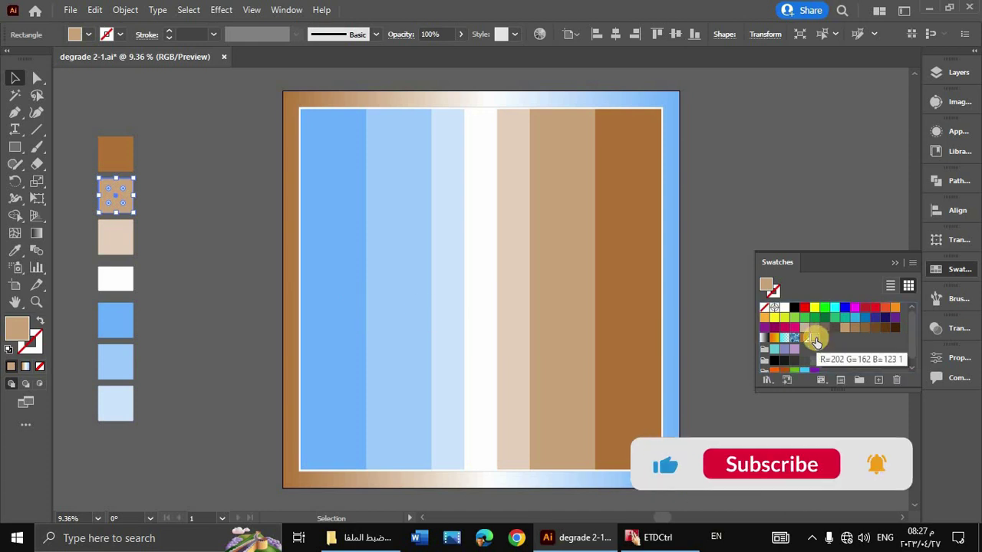
double_click(813, 339)
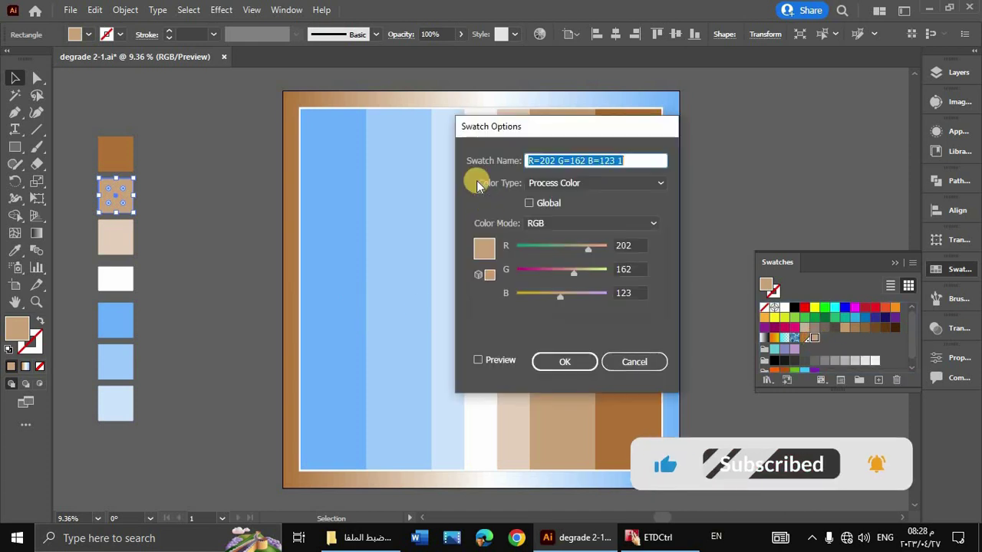
click(546, 188)
click(560, 213)
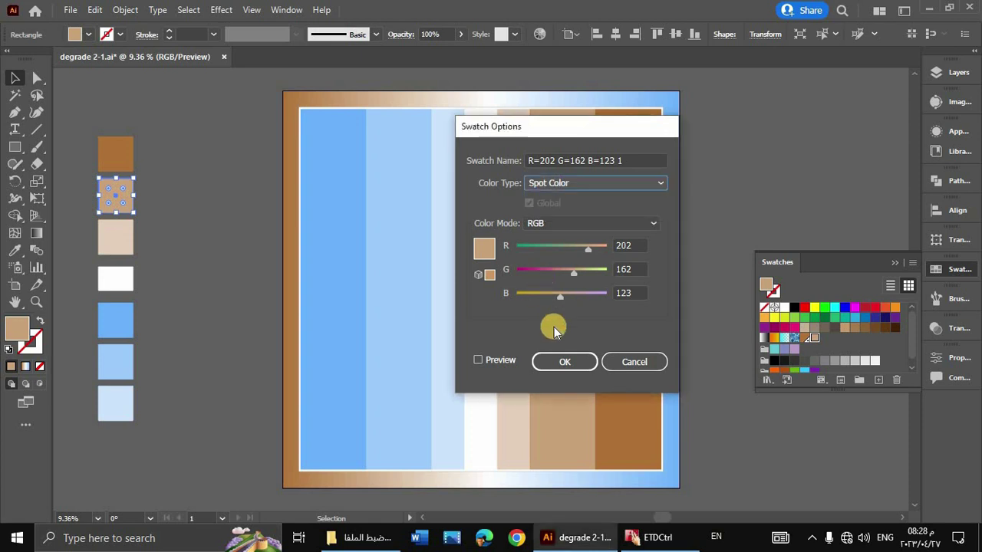
click(551, 359)
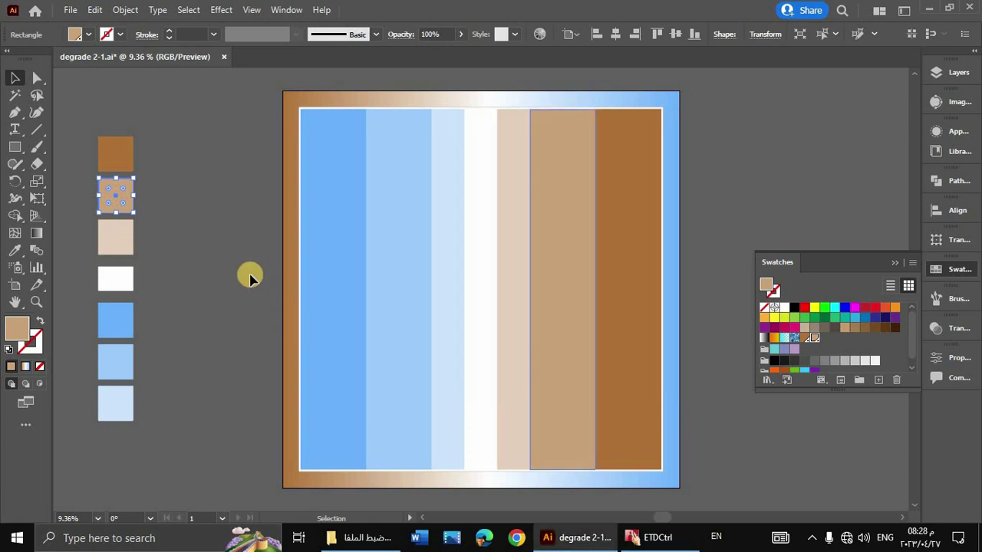
Add the light beige square's fill to the swatches and make the new swatch a Spot Color.
click(116, 239)
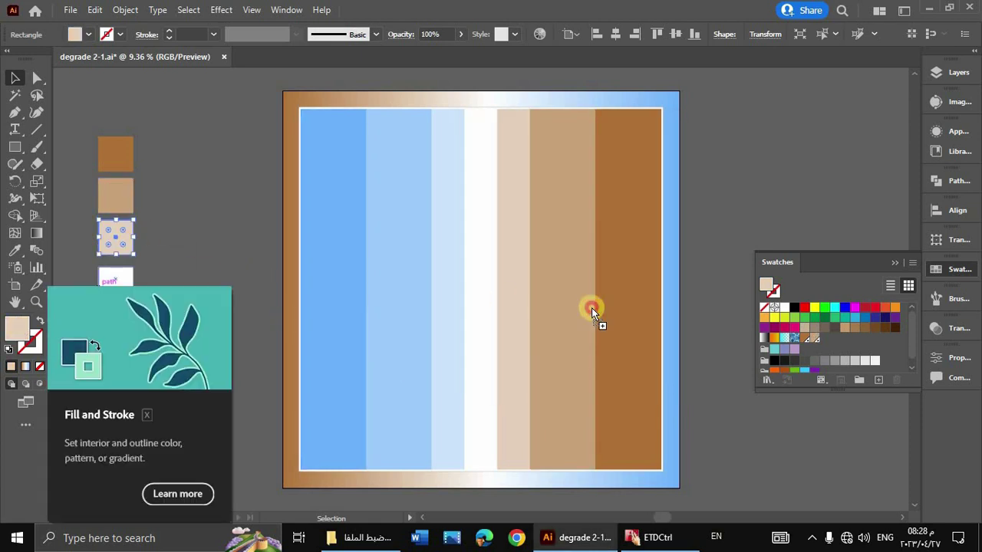
drag(832, 330, 825, 338)
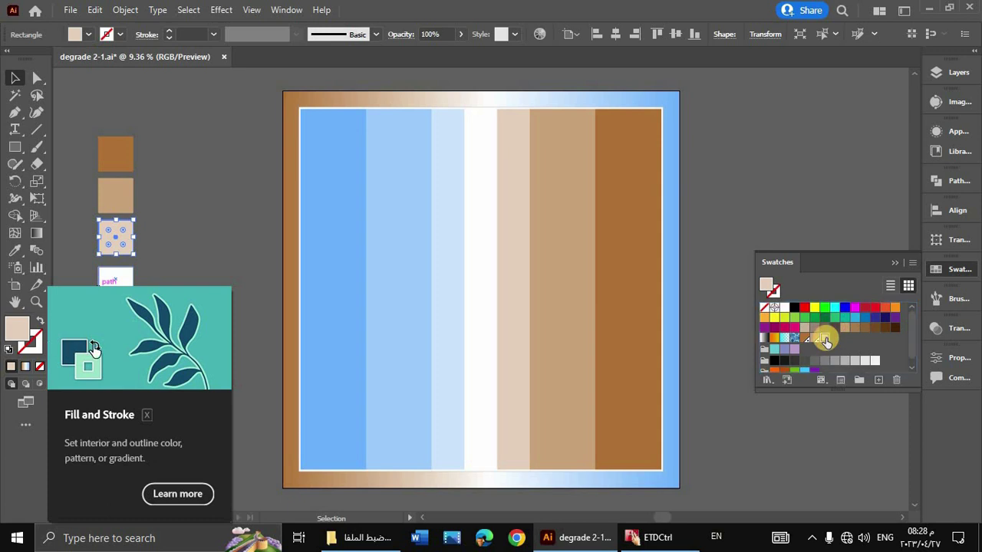
click(562, 184)
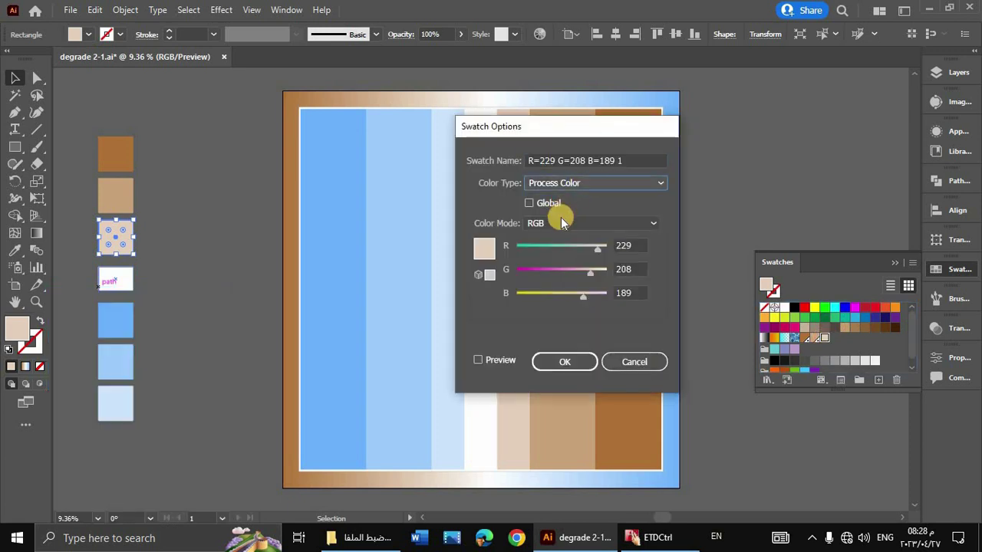
click(559, 215)
click(558, 362)
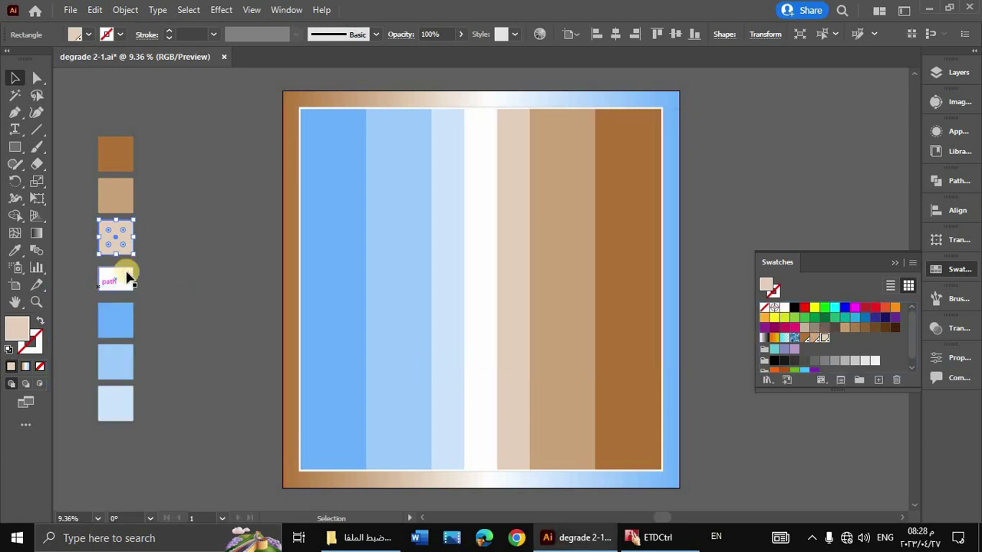
Add the white rectangle's fill as a new swatch and change its color type to Spot Color.
click(128, 279)
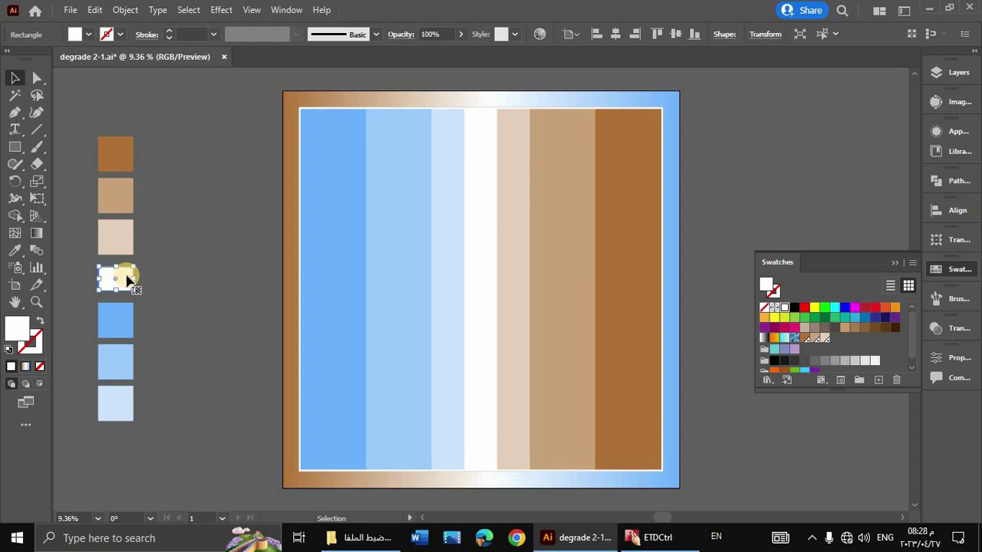
drag(829, 332, 836, 339)
double_click(835, 338)
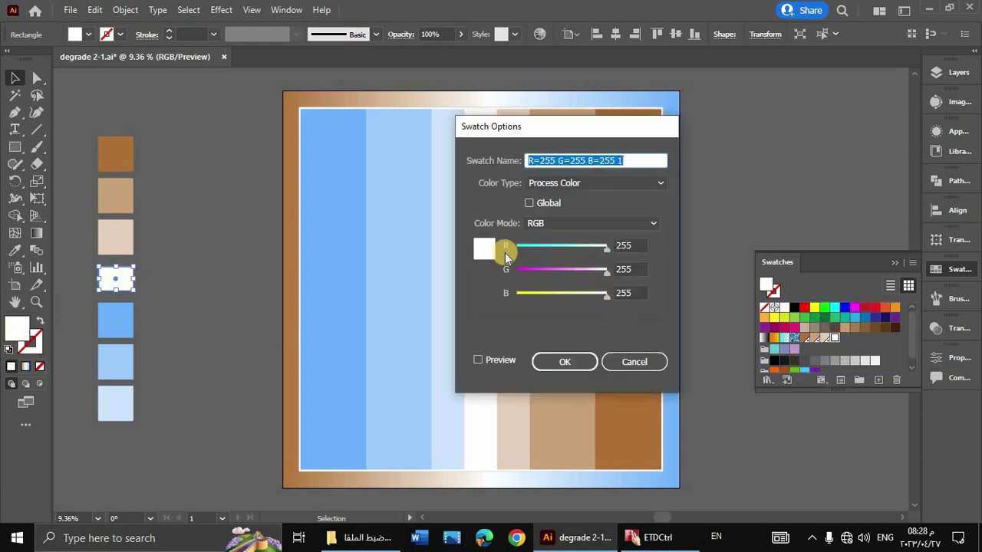
click(573, 184)
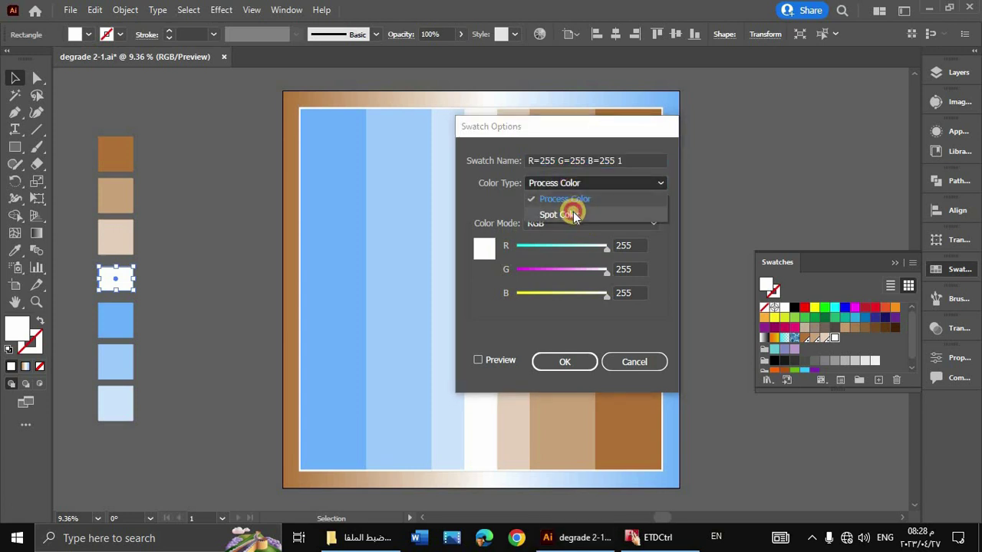
click(572, 209)
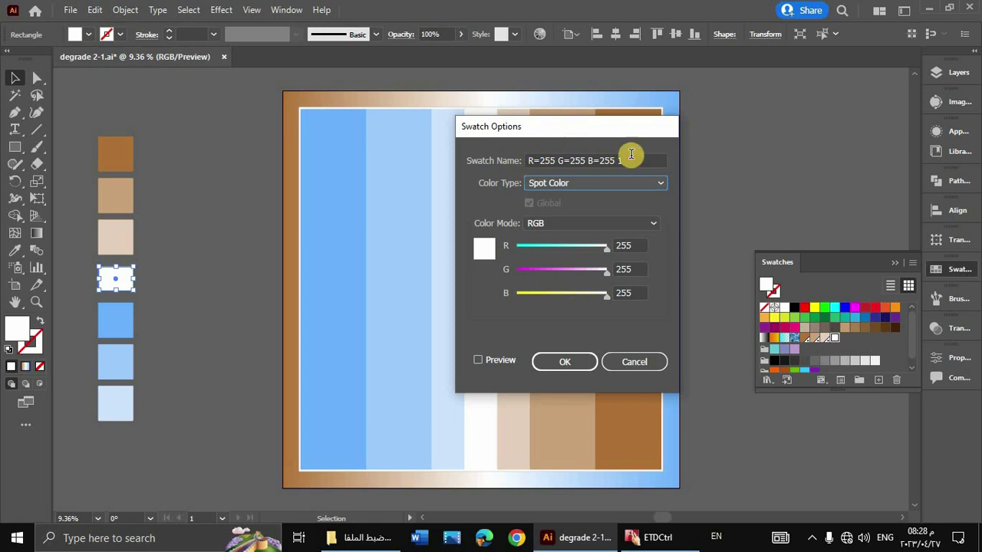
click(568, 363)
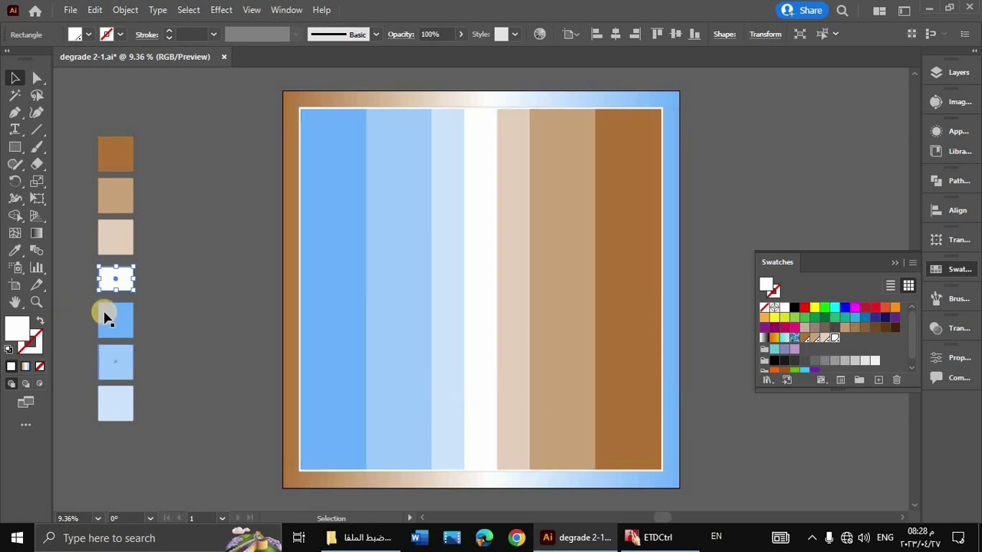
Add the darkest blue square's fill to the swatches and set that swatch to Spot Color.
click(115, 320)
click(848, 338)
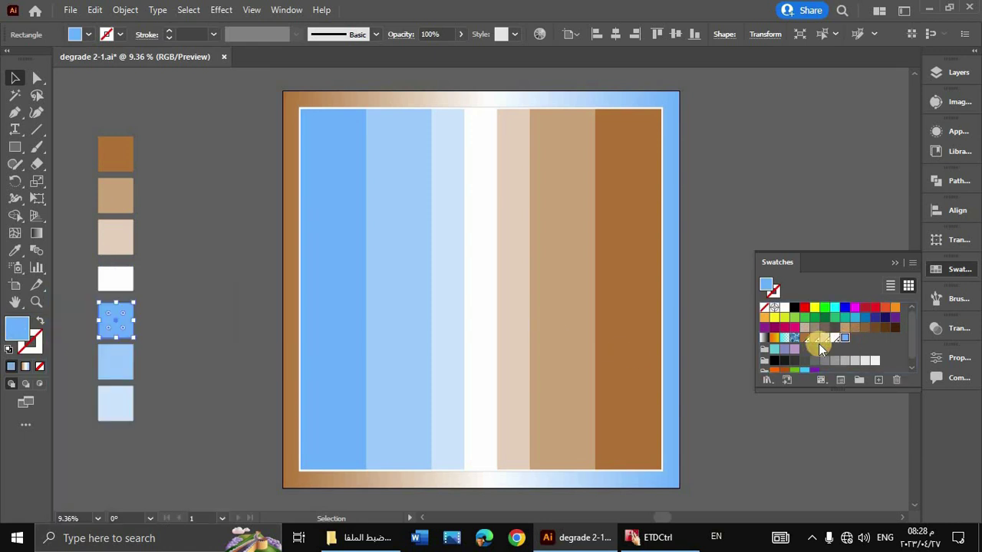
double_click(819, 342)
click(532, 201)
key(Return)
Add the medium blue square's fill to the swatches and convert the new swatch to Spot Color.
click(115, 361)
click(856, 339)
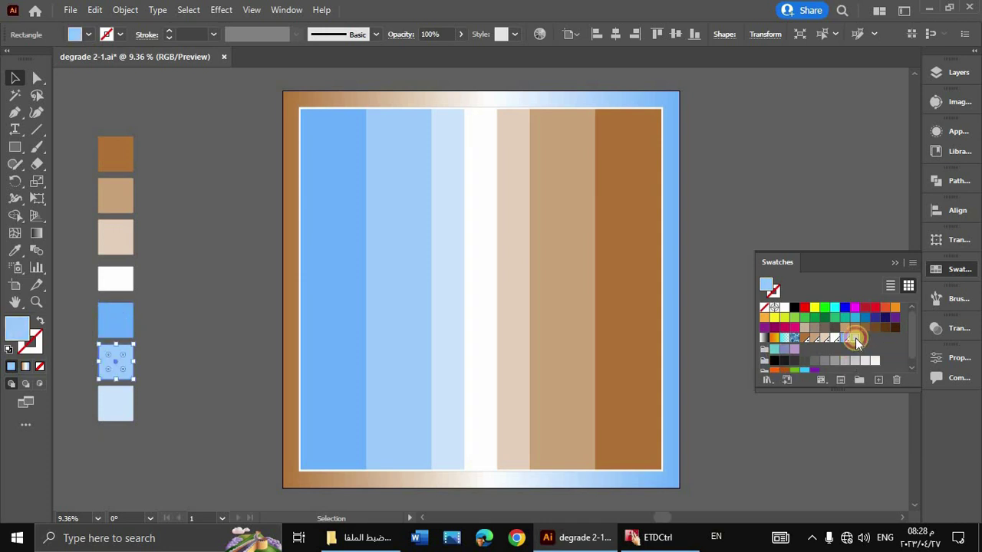
double_click(857, 342)
click(556, 182)
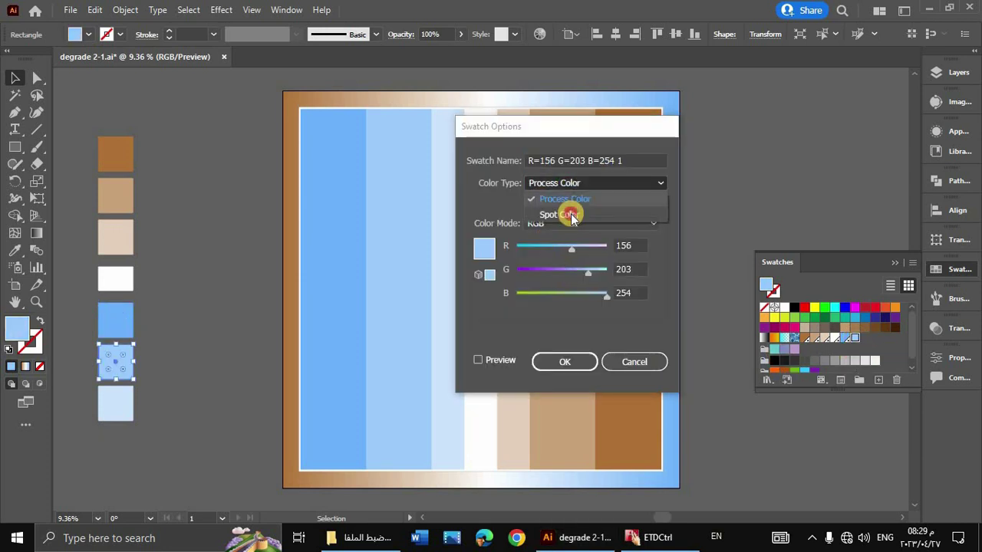
click(571, 215)
key(Return)
Add the palest blue square's fill as a swatch and set its color type to Spot Color.
scroll(877, 338, down, 1)
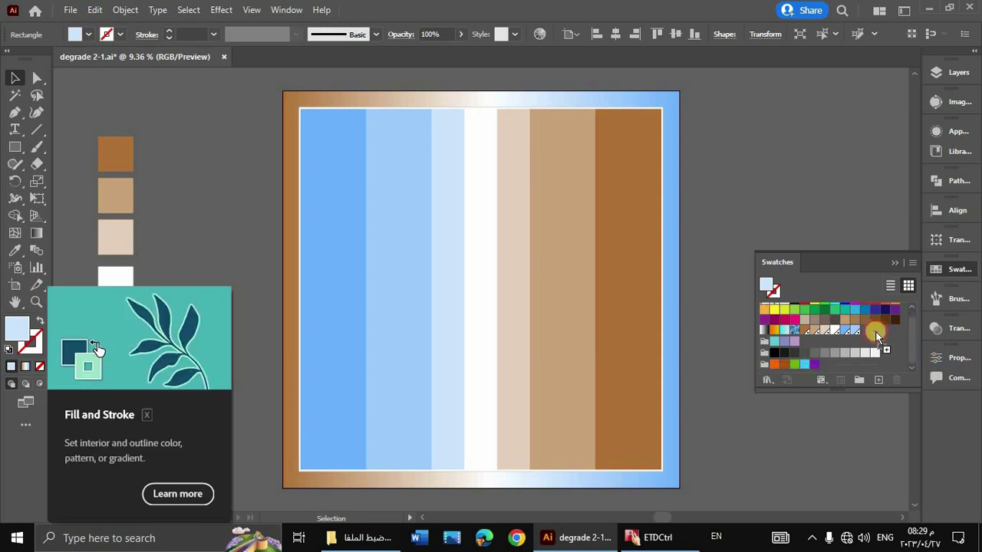
double_click(866, 330)
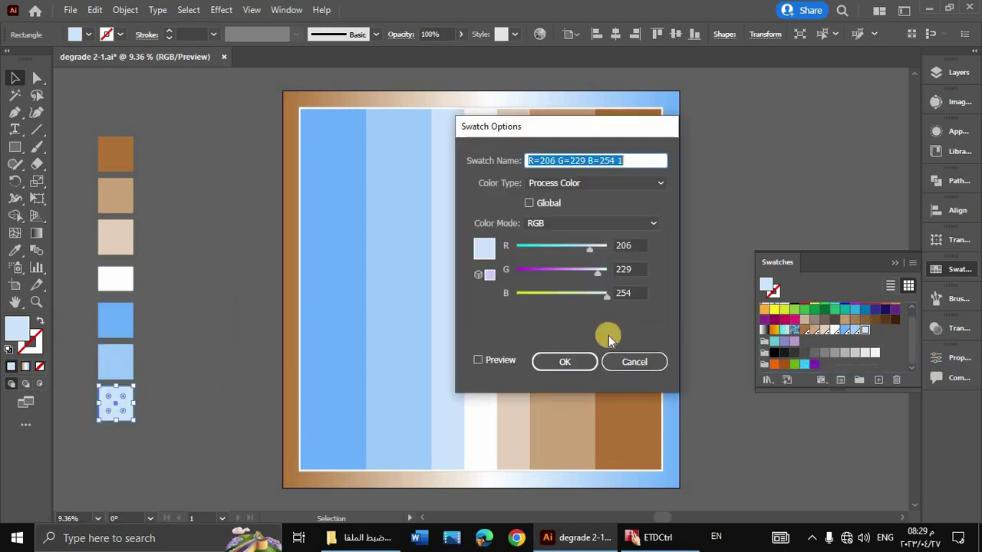
click(558, 188)
click(557, 219)
click(565, 361)
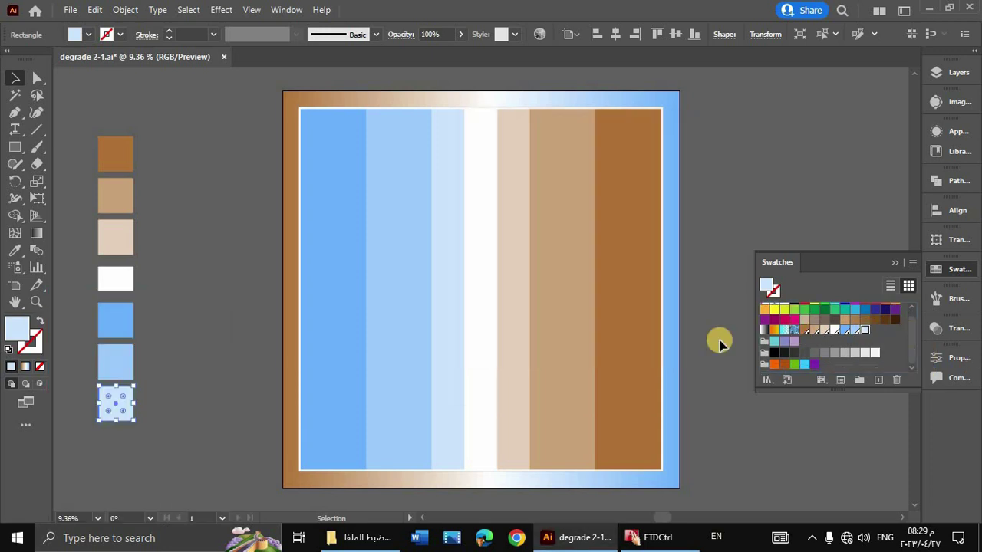
Preview the palest blue spot swatch with its red value set to 14, and discard the change.
double_click(866, 331)
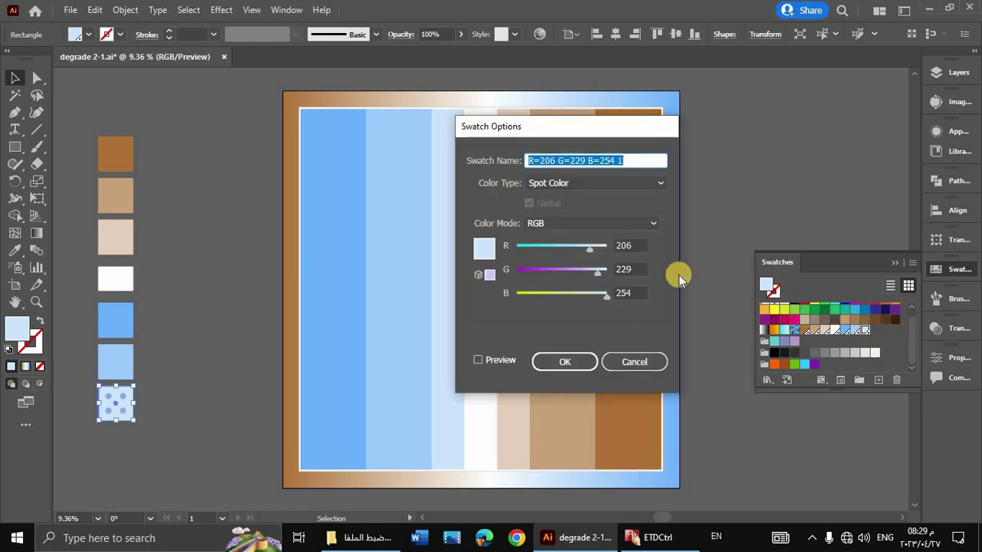
drag(510, 246, 521, 247)
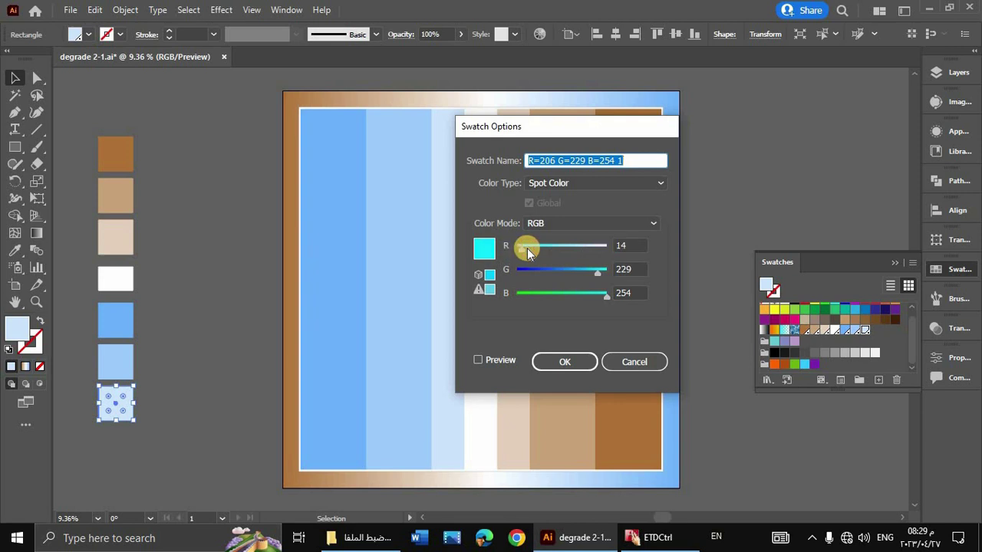
click(478, 359)
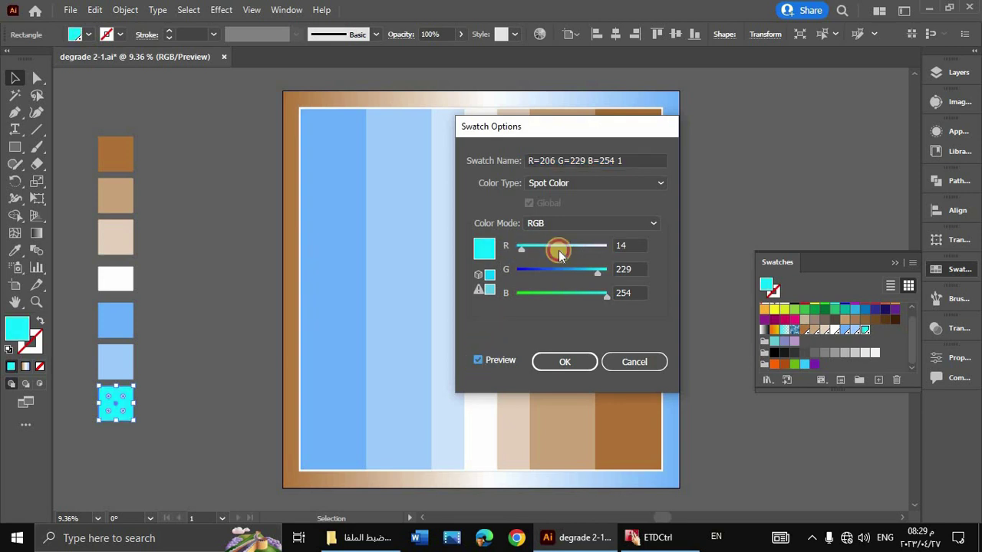
mouse_move(552, 248)
mouse_down()
mouse_move(583, 248)
mouse_move(541, 253)
mouse_up()
key(Escape)
click(259, 176)
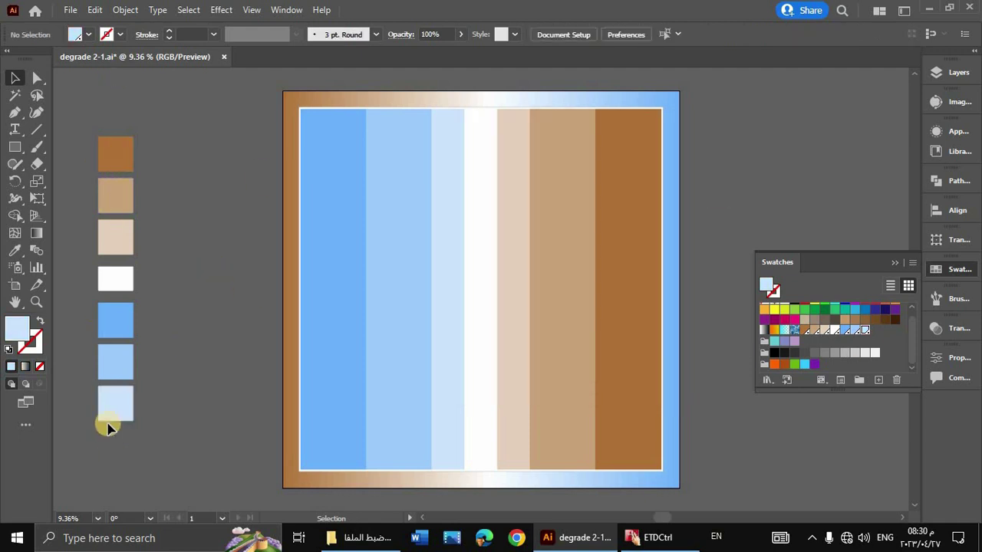
Fill the palest blue stripe of the artwork with the spot color sampled from the palest blue square.
click(123, 195)
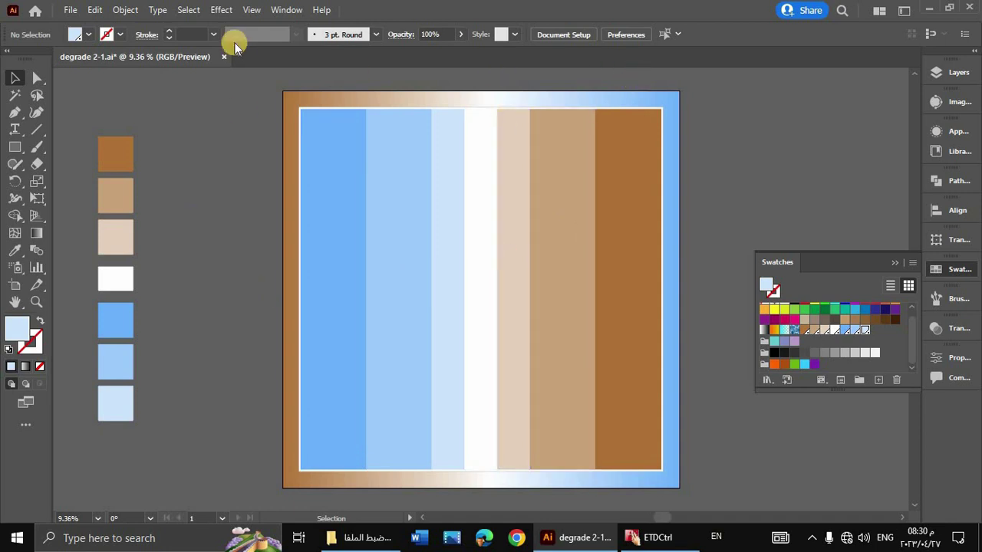
scroll(158, 317, down, 2)
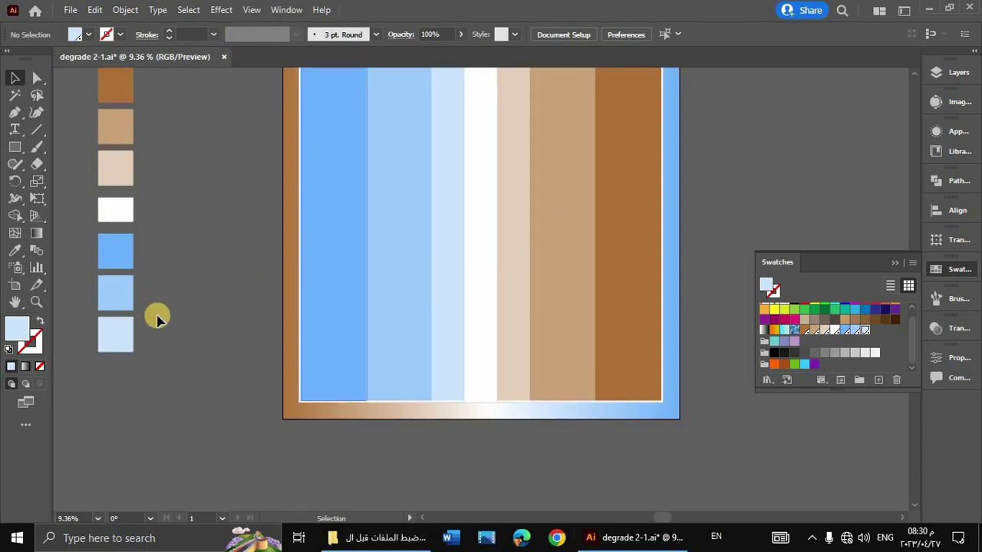
click(447, 338)
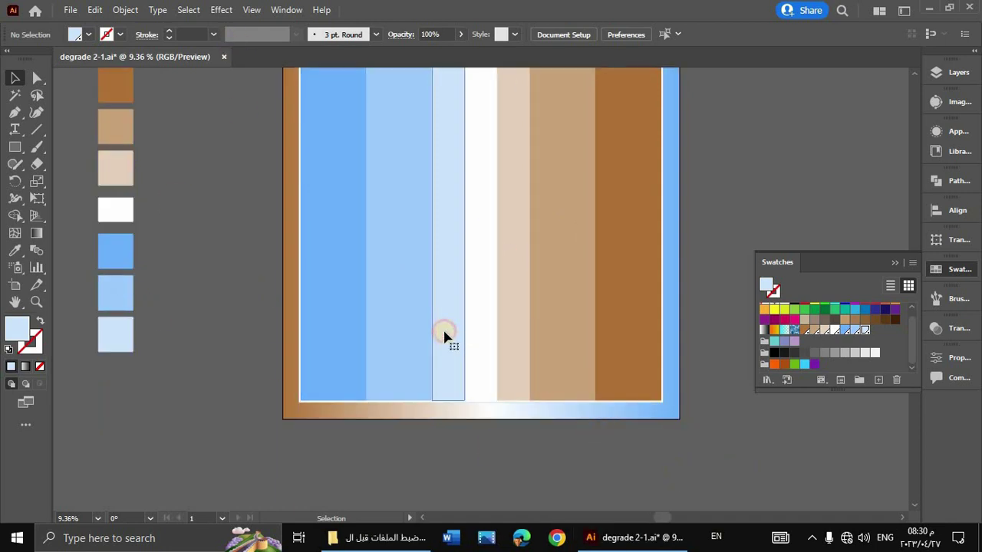
click(14, 251)
click(133, 336)
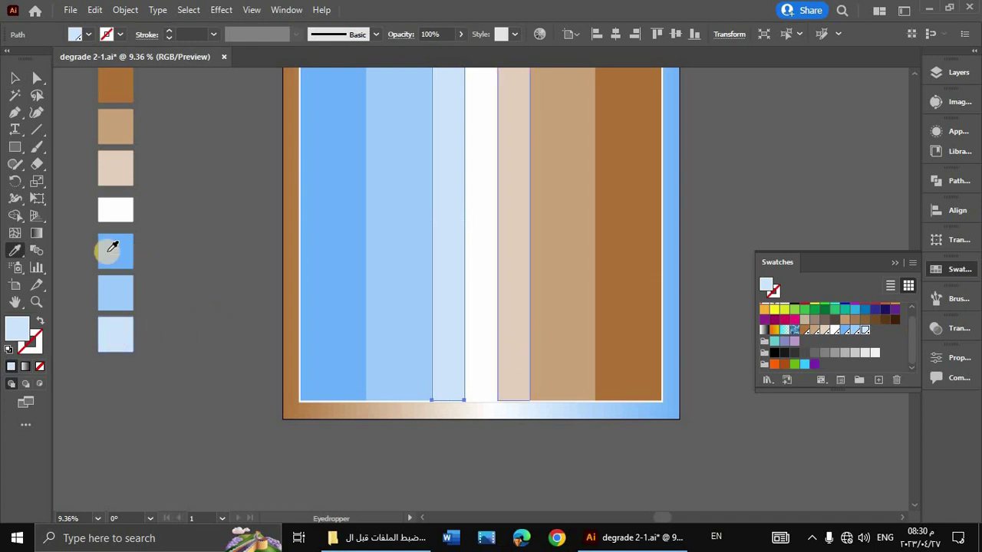
Apply the medium blue square's spot color to the medium blue stripe with the Eyedropper.
click(14, 79)
click(383, 252)
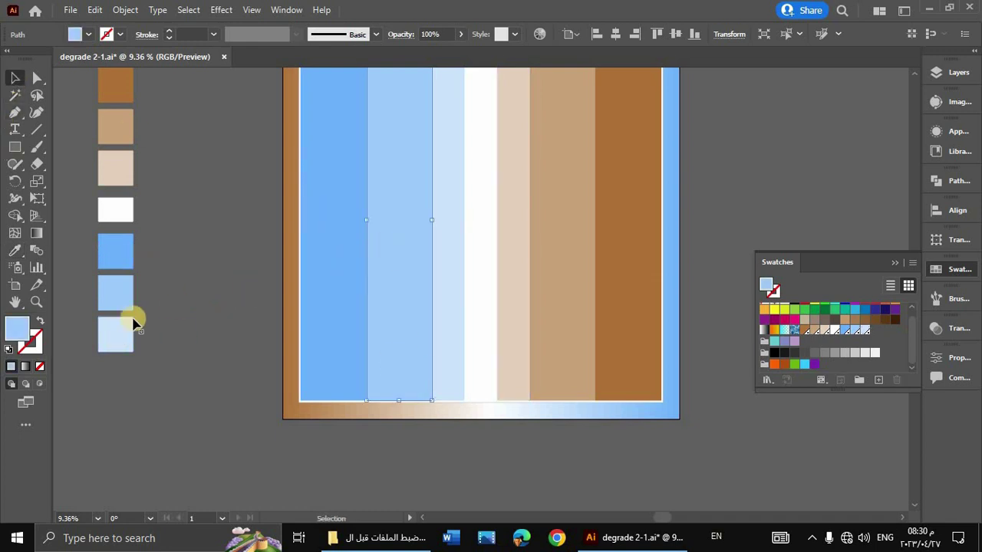
click(17, 251)
click(115, 297)
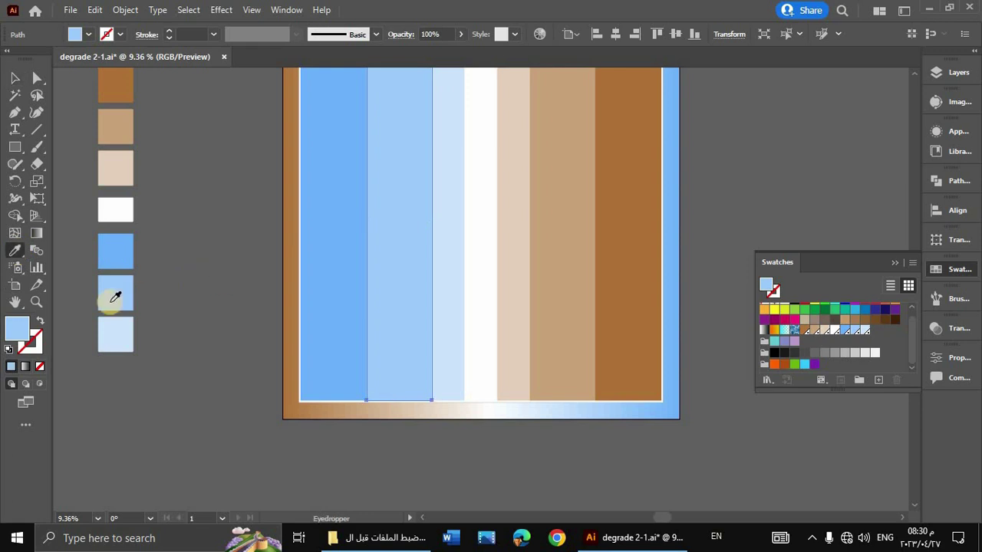
Recolor the darkest blue stripe with the spot color sampled from the darkest blue square.
click(14, 79)
click(325, 221)
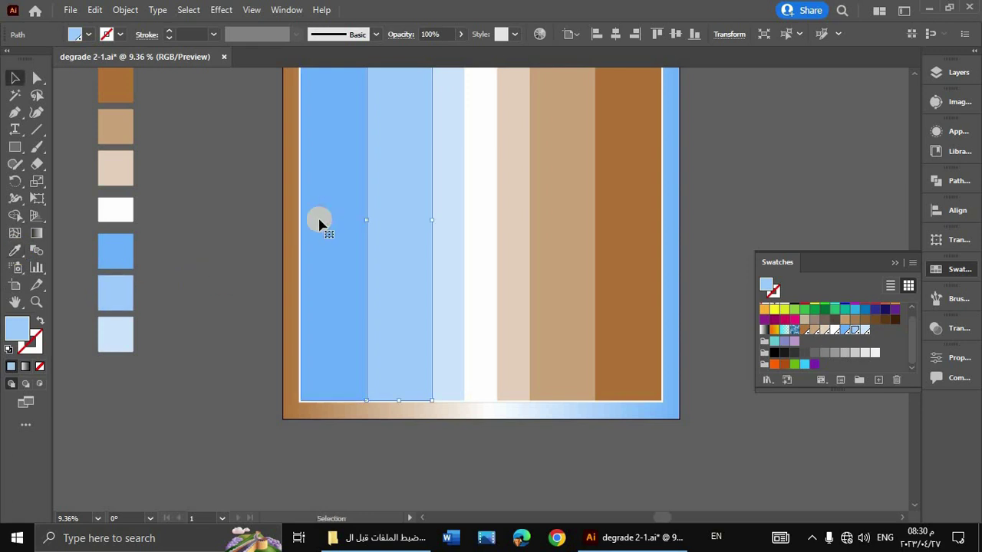
click(15, 251)
click(123, 245)
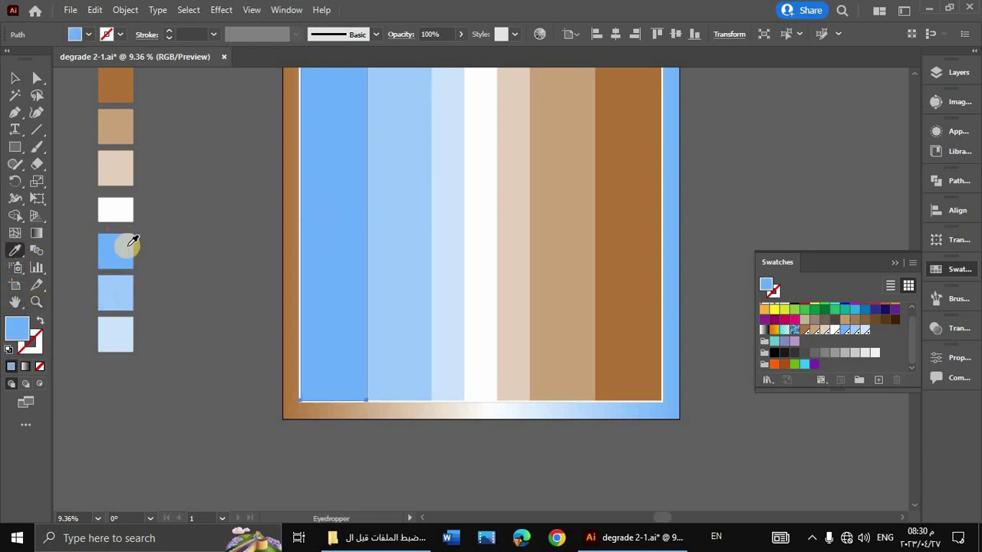
click(328, 191)
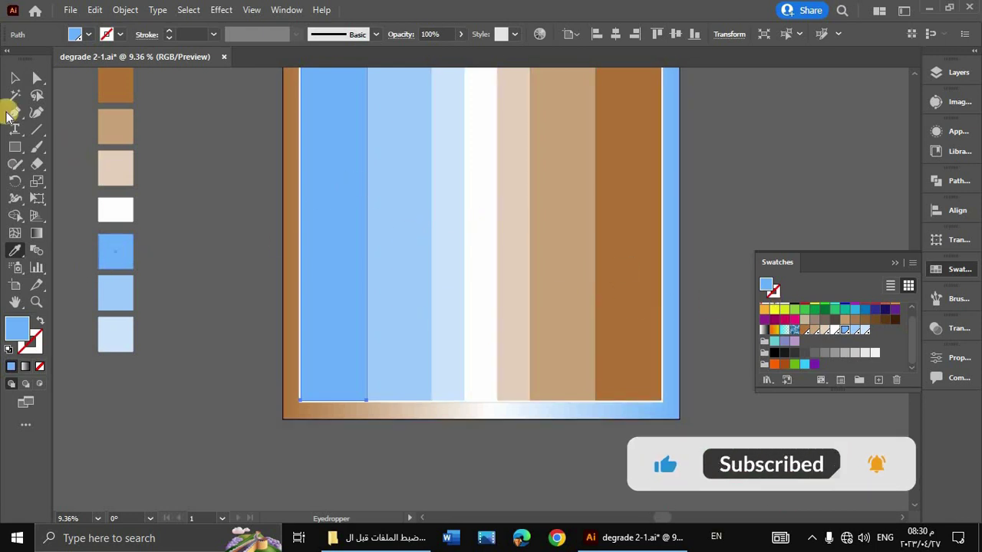
click(15, 79)
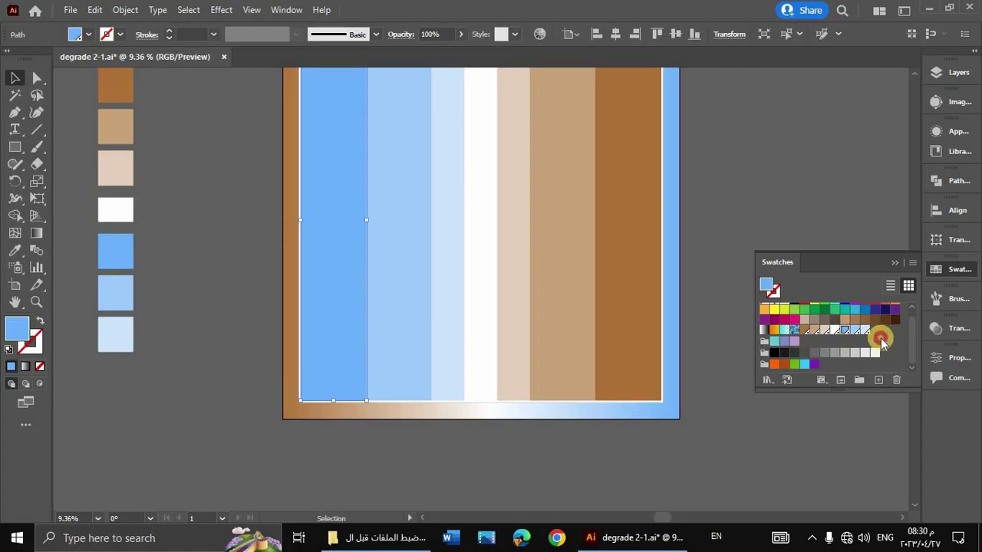
Try lowering the green value of the palest blue spot swatch with preview enabled, and discard the edit.
click(880, 339)
double_click(866, 331)
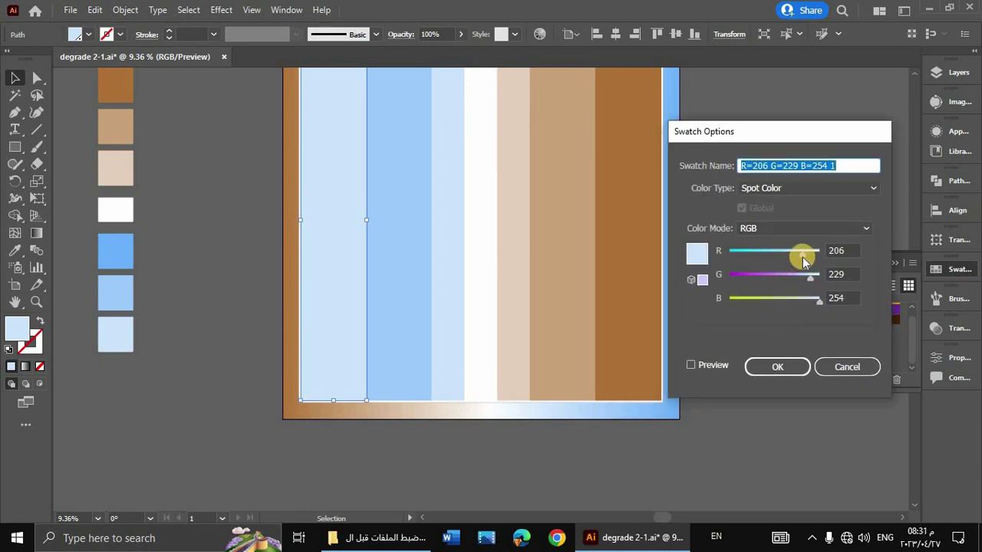
drag(813, 283, 747, 280)
click(690, 365)
key(Escape)
key(ctrl+shift+a)
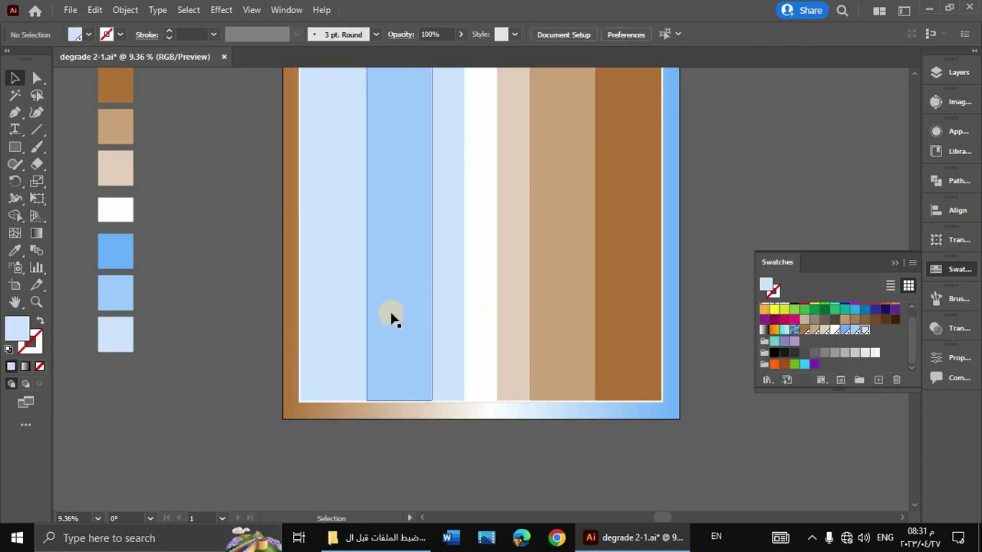
Restore the outermost blue stripe's fill by sampling the darkest blue square, and deselect the artwork.
click(310, 311)
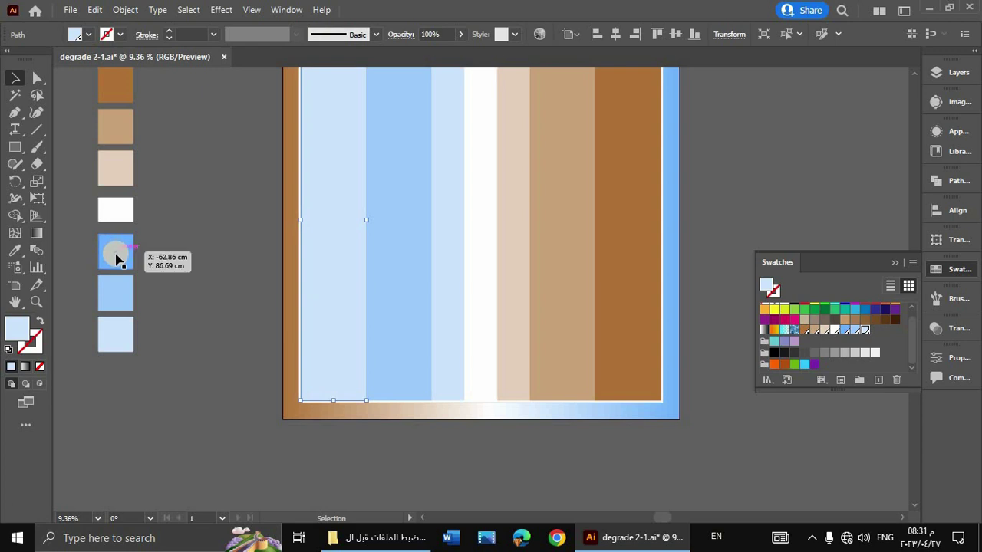
click(12, 253)
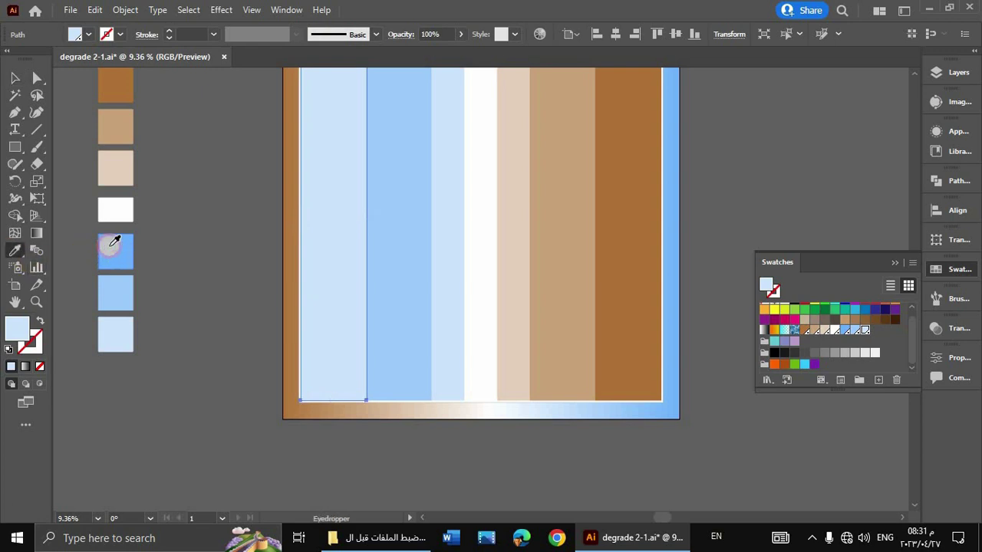
click(114, 243)
key(v)
key(ctrl+shift+a)
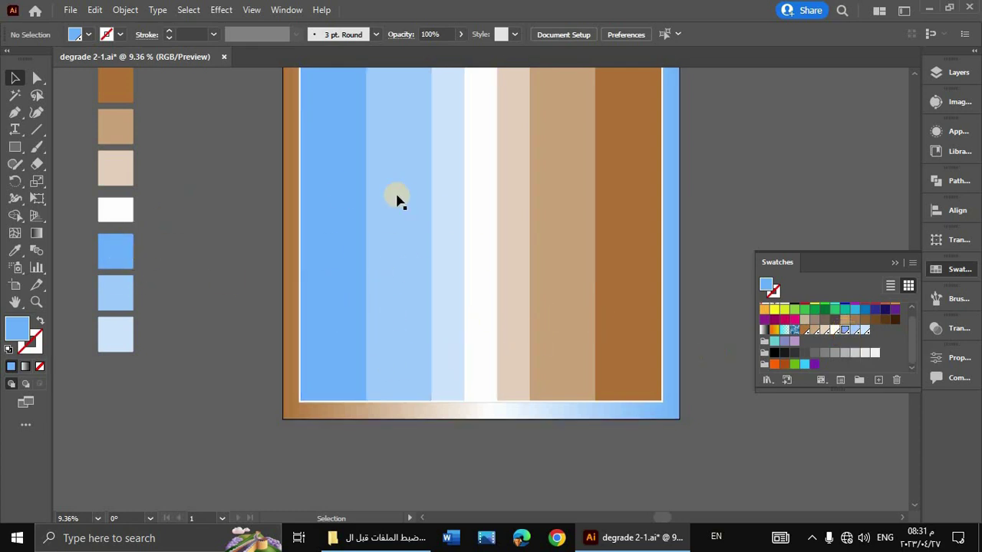
With nothing selected, preview the palest blue spot swatch with its green value at 120, and cancel the change.
double_click(865, 330)
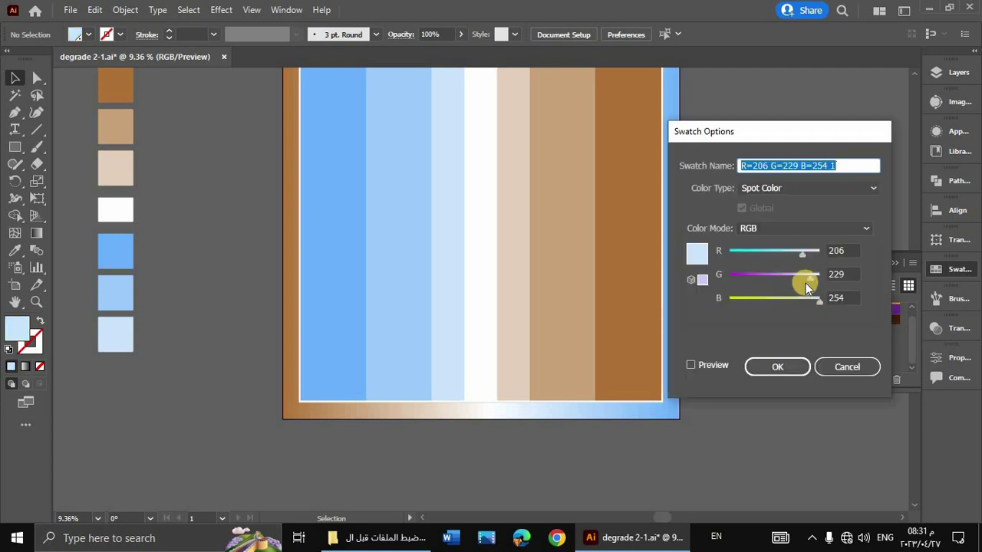
drag(812, 281, 742, 277)
click(691, 365)
click(774, 278)
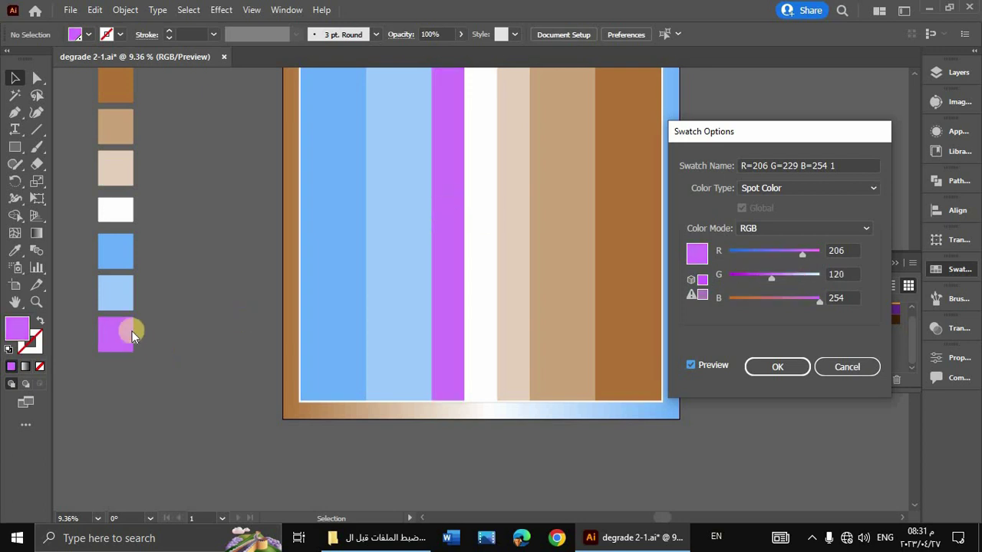
click(854, 369)
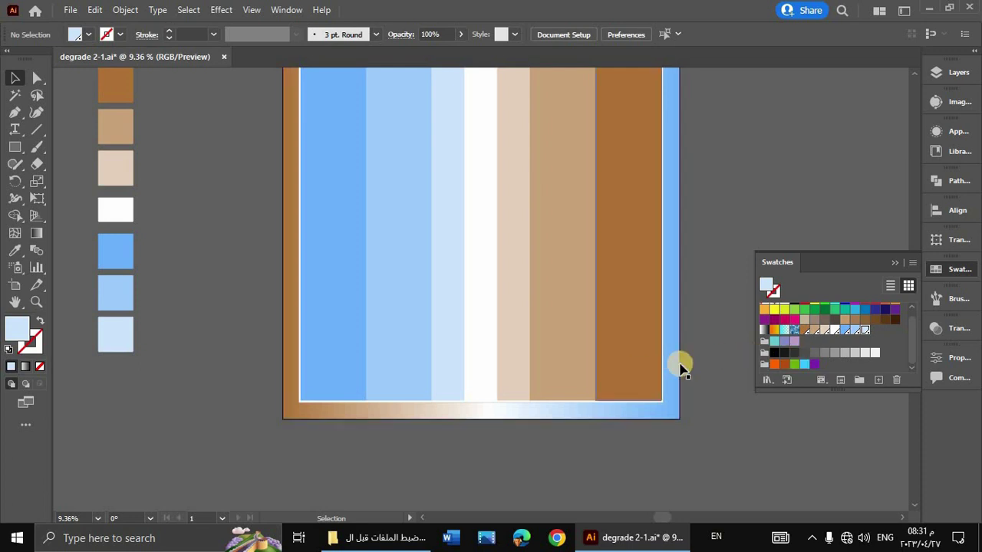
Isolate the gradient-filled background rectangle and show its gradient settings.
click(666, 285)
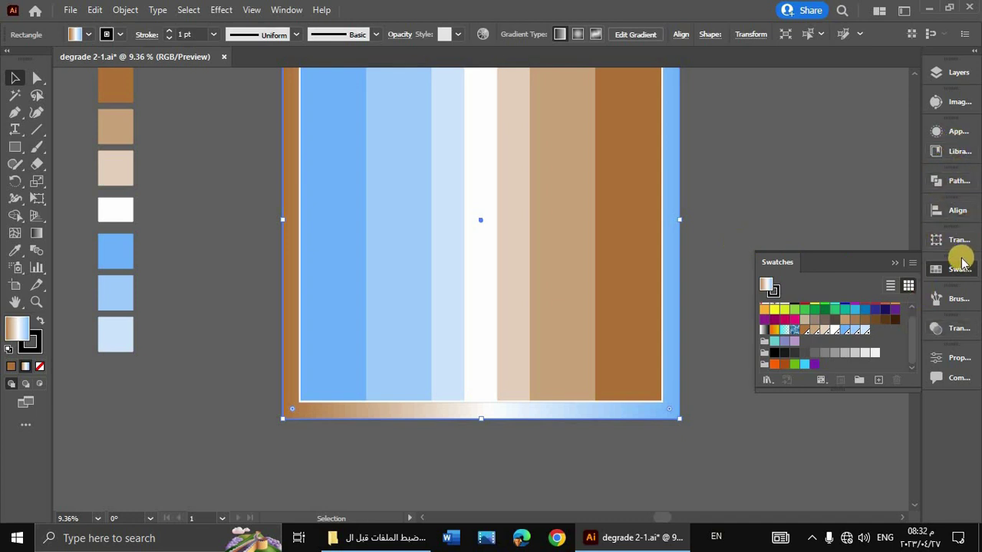
double_click(675, 351)
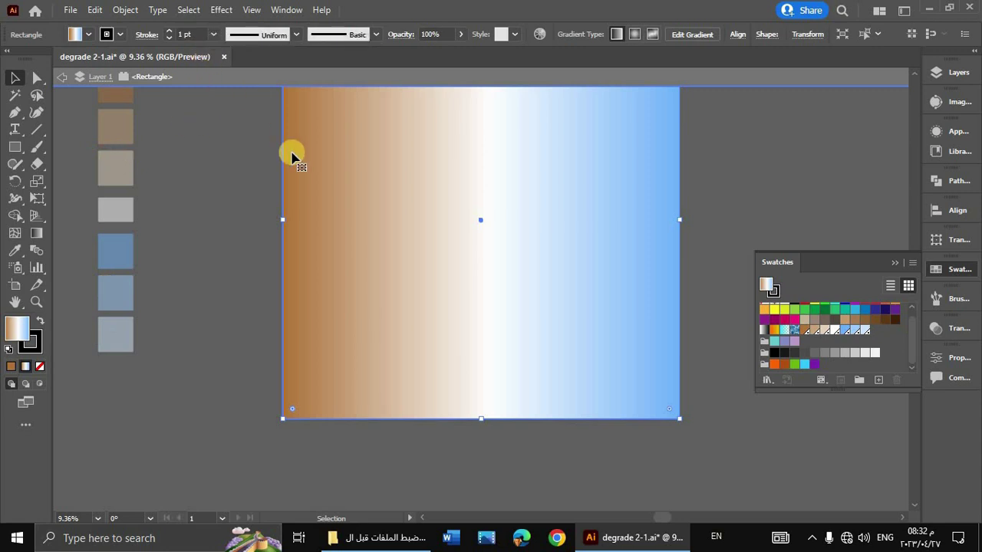
click(286, 10)
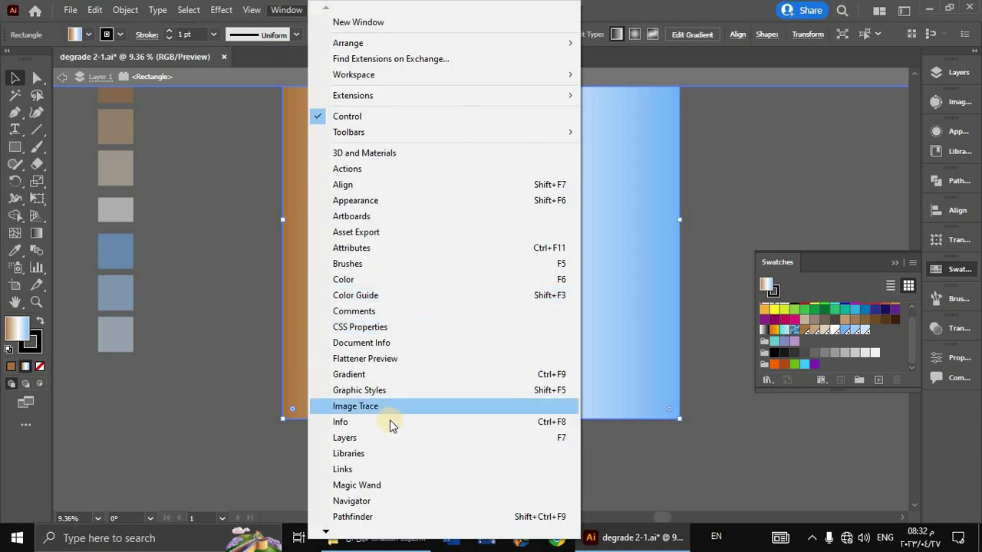
click(366, 357)
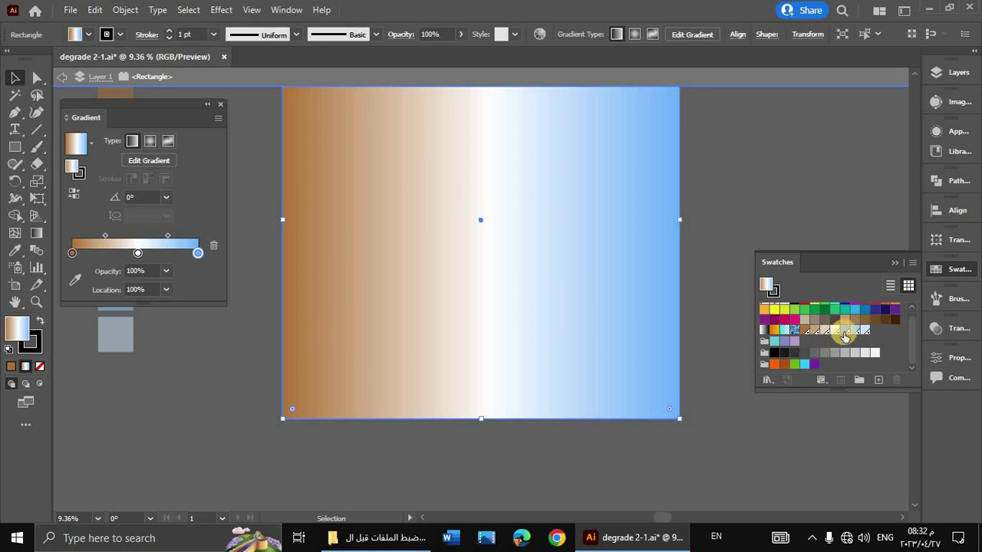
Assign the darkest blue spot swatch to the blue end stop of the background gradient.
click(815, 334)
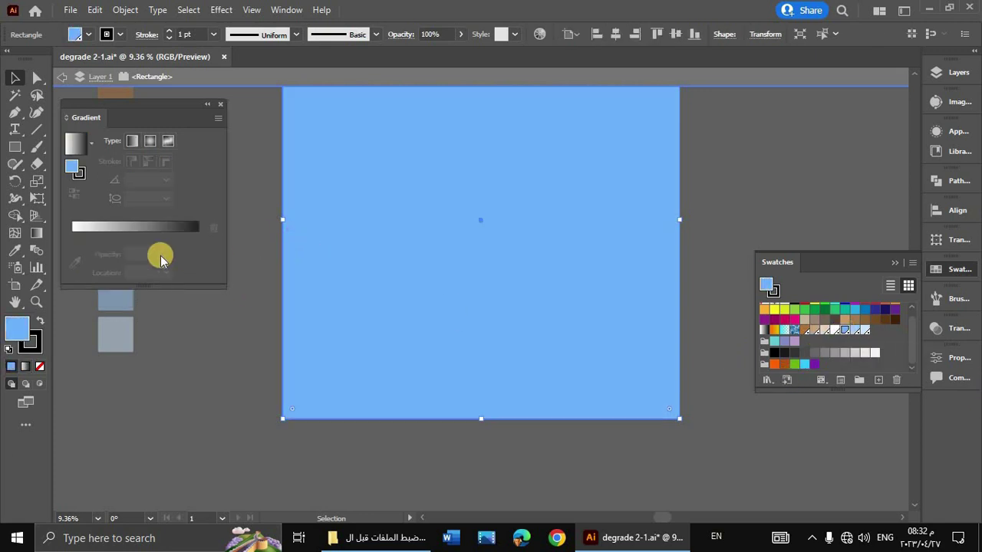
key(ctrl+z)
double_click(198, 254)
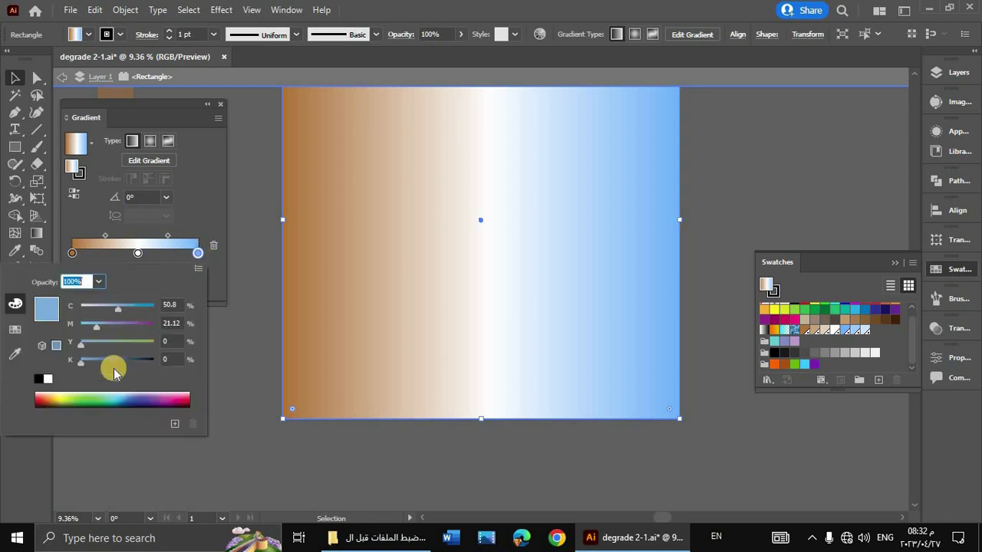
click(13, 335)
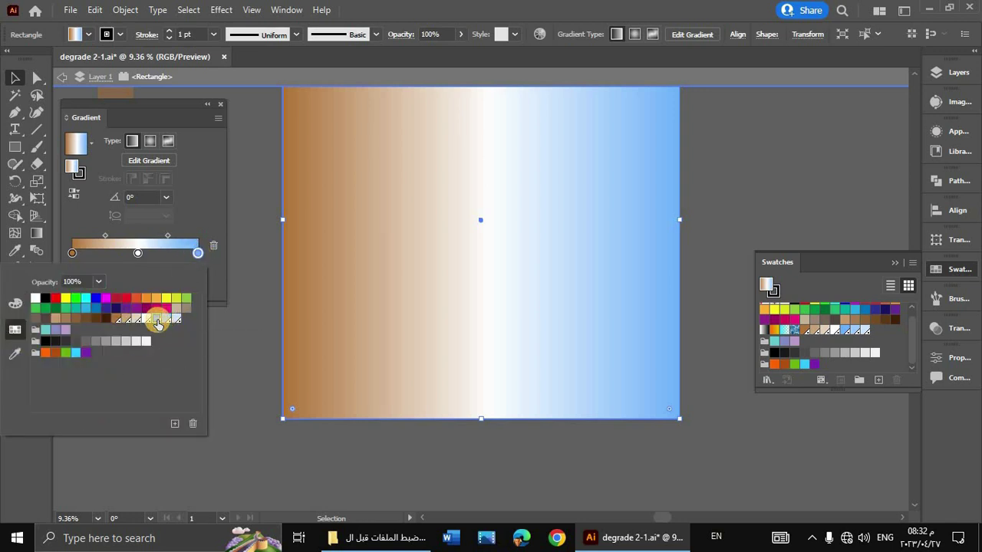
click(211, 211)
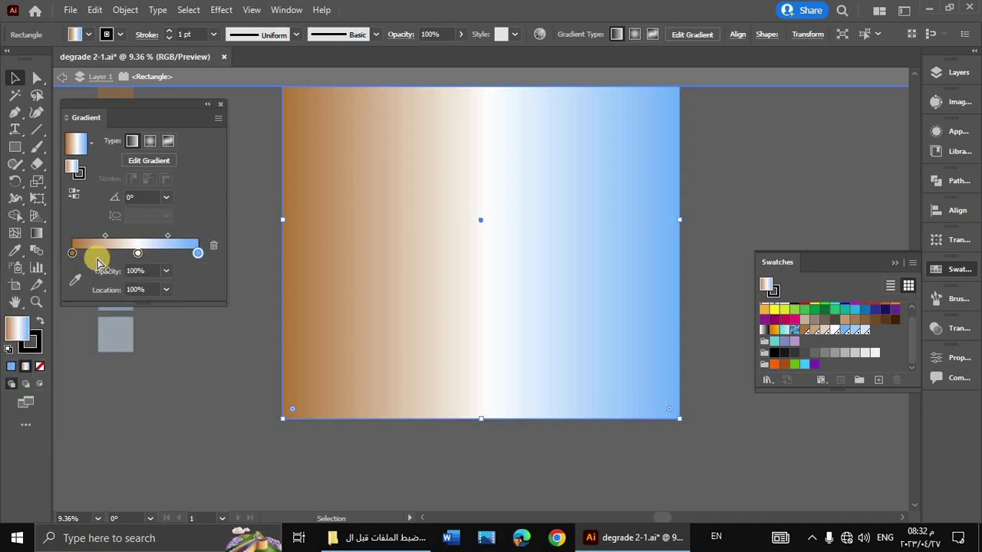
Set the gradient's middle stop to the white spot swatch R=255 G=255 B=255 1.
click(139, 255)
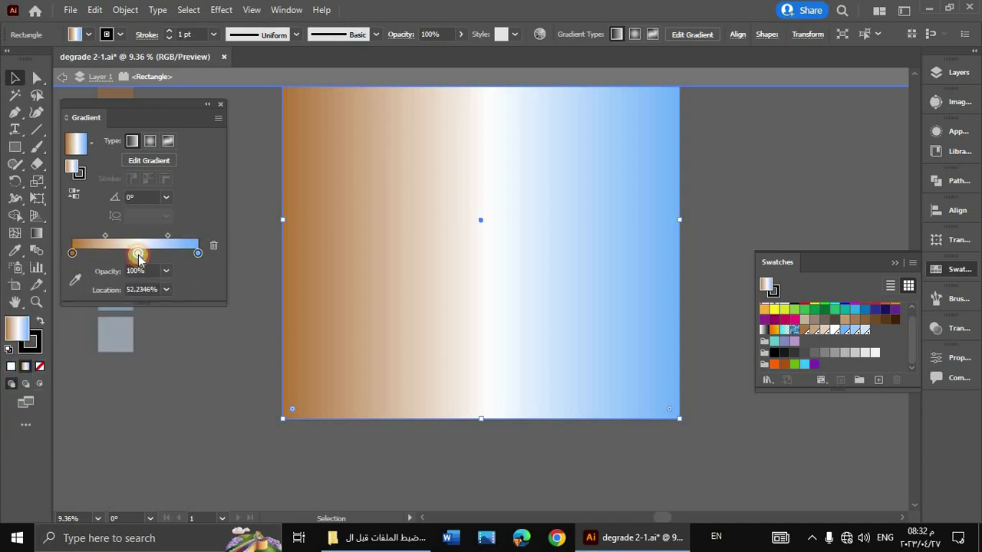
double_click(138, 255)
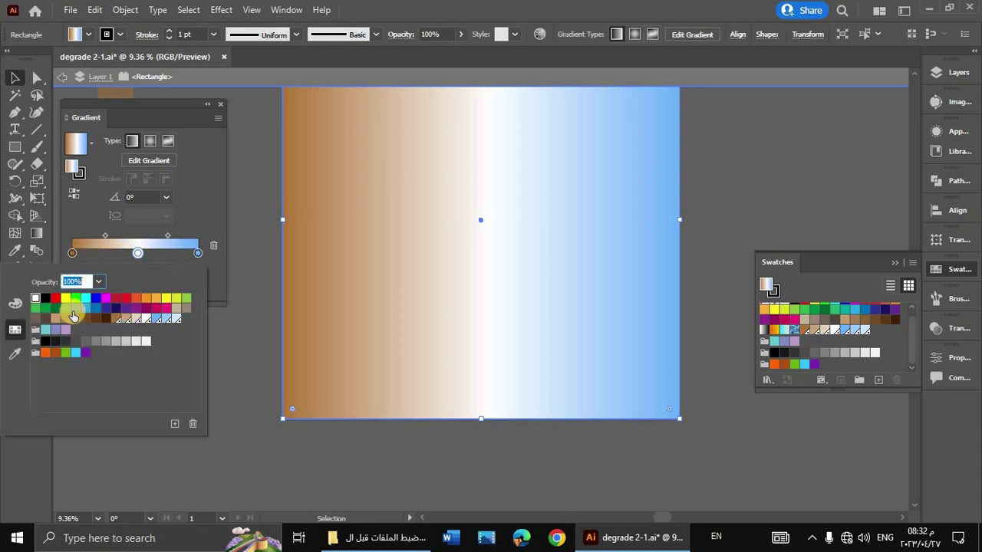
click(147, 320)
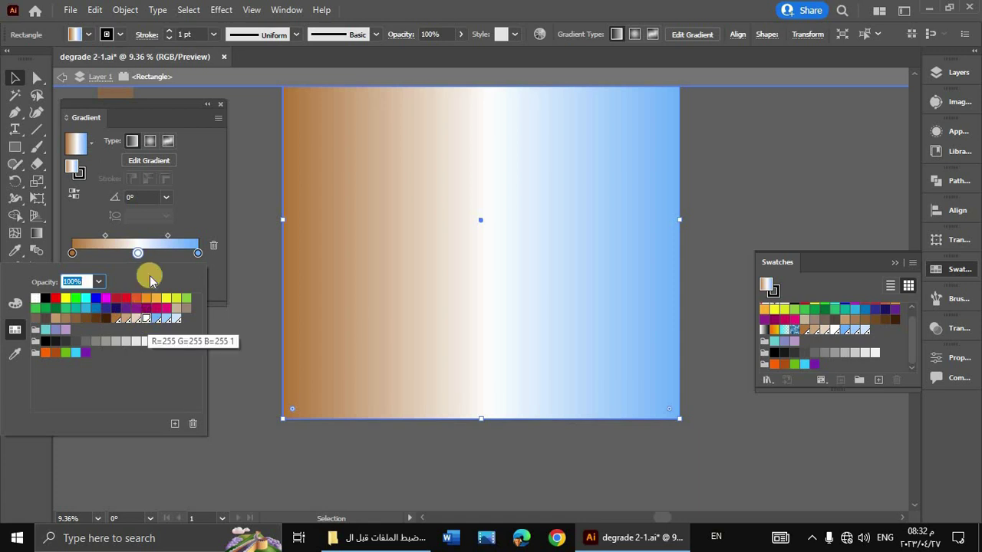
Assign the darkest brown spot swatch to the gradient's brown end stop and leave isolation mode.
click(72, 254)
double_click(73, 254)
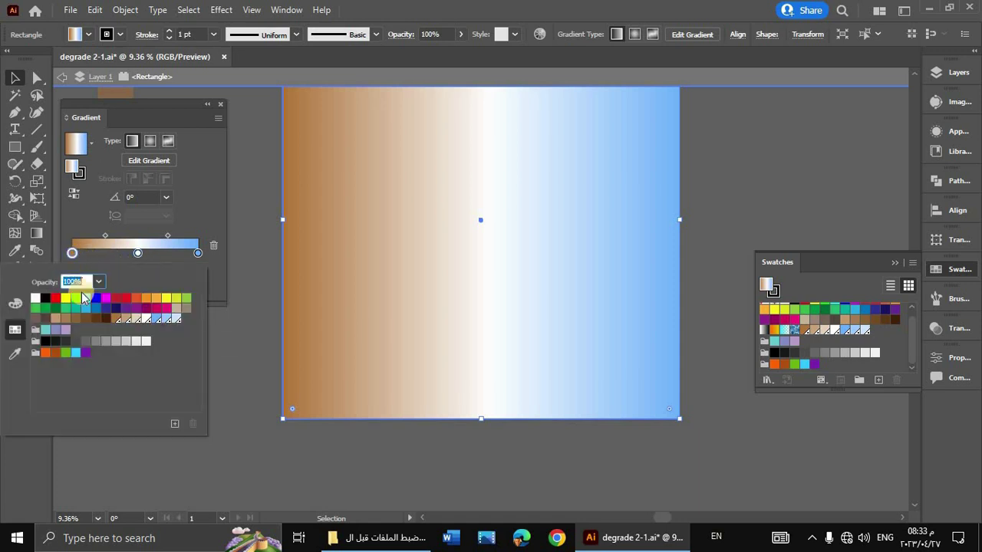
click(223, 211)
click(261, 335)
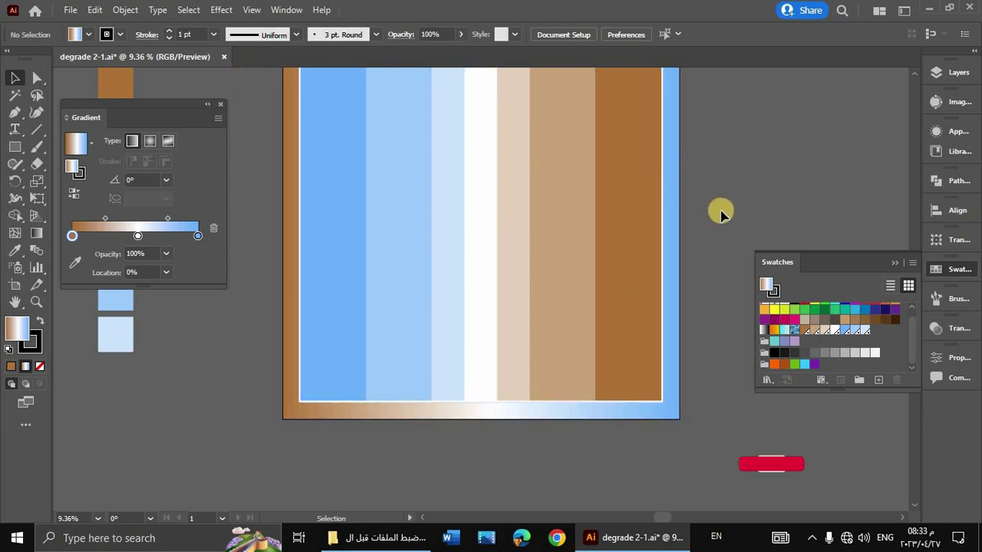
Preview the darkest blue spot swatch on the artwork with its green value at 34 and at 109, and discard the edit.
double_click(845, 331)
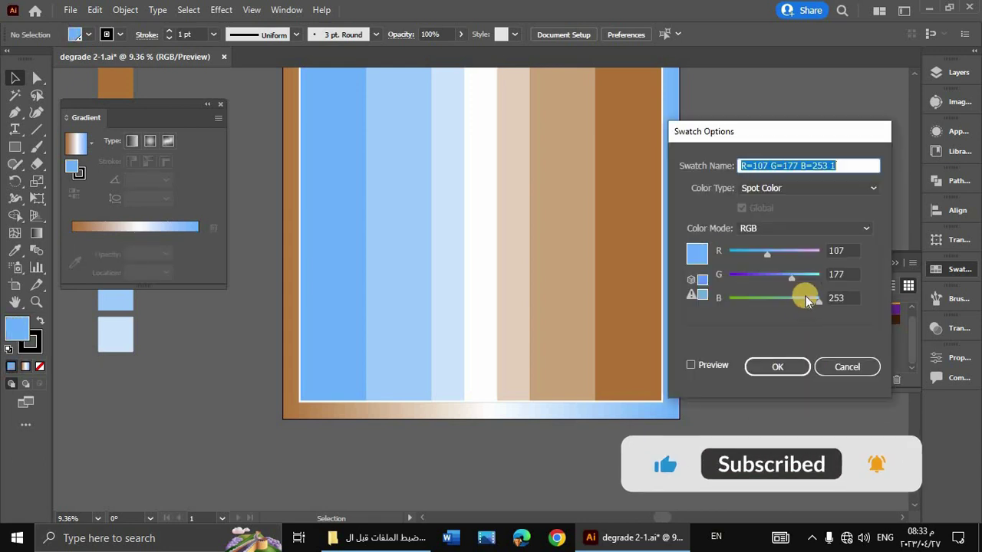
drag(790, 280, 741, 276)
click(691, 365)
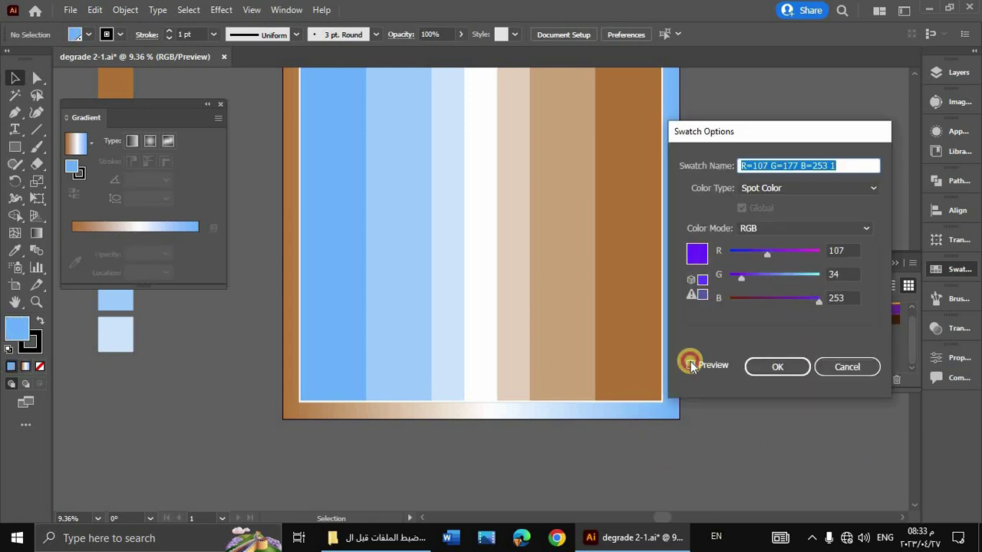
click(746, 278)
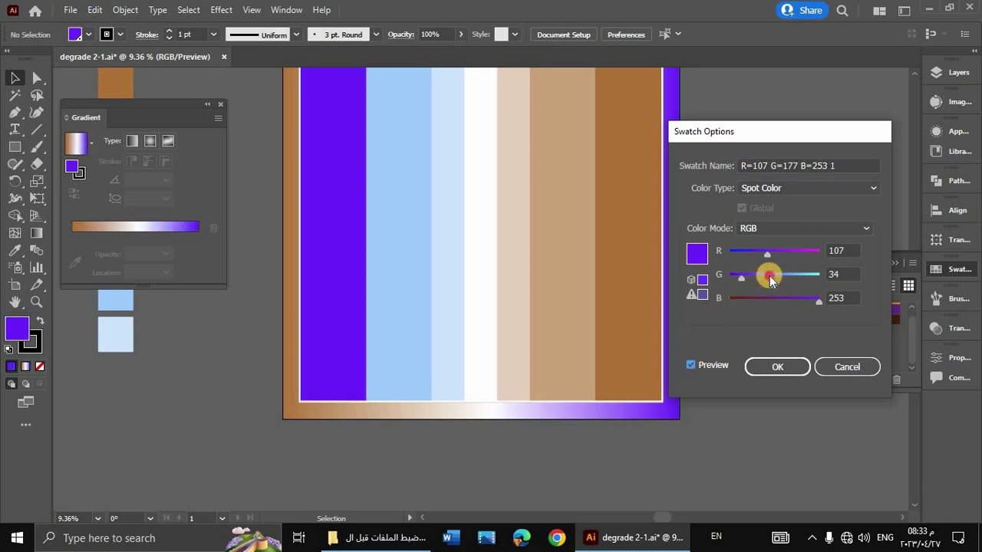
click(770, 275)
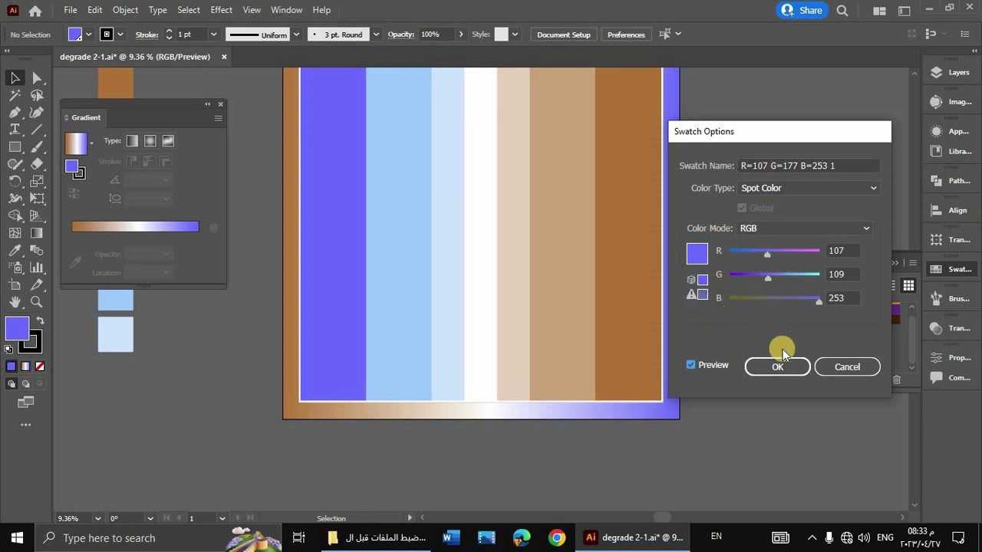
click(849, 367)
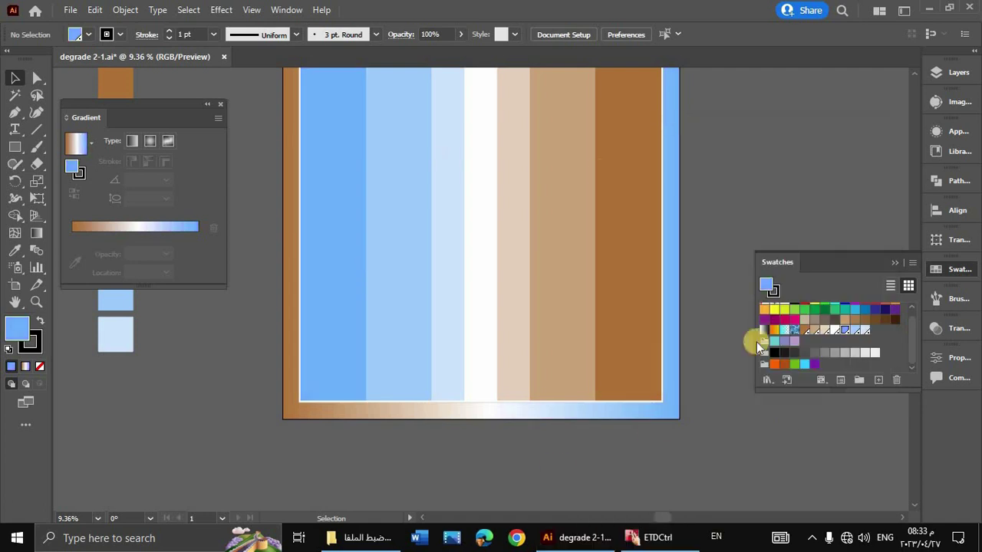
Close the gradient settings, move the column of palette squares farther from the artboard, and duplicate it alongside the original.
click(222, 104)
key(ctrl+minus)
key(ctrl+minus)
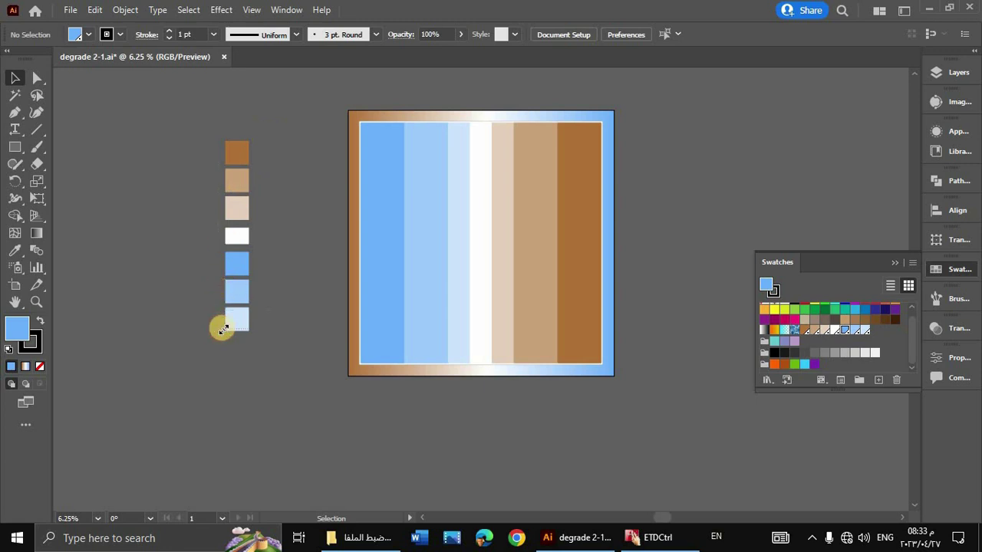
drag(222, 329, 193, 327)
drag(142, 181, 171, 197)
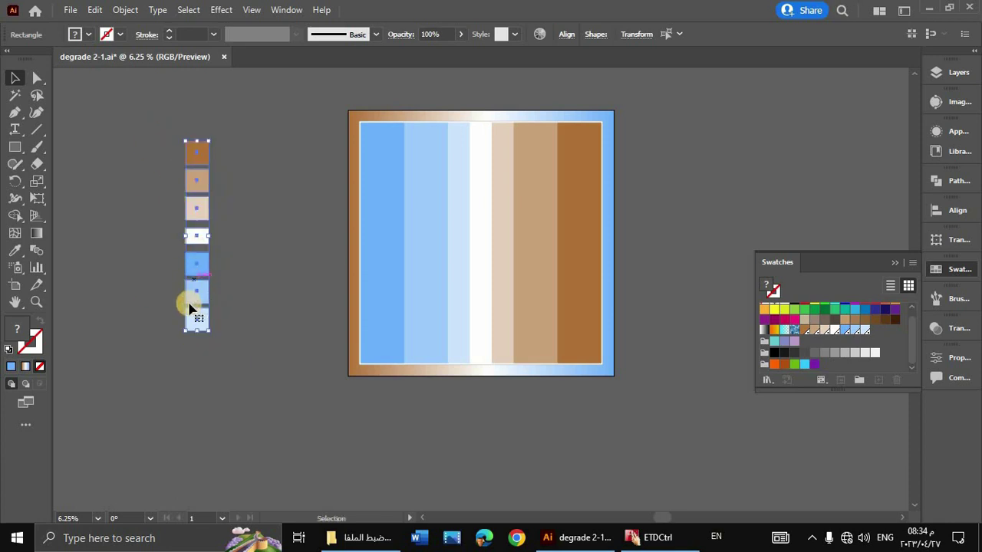
drag(213, 301, 245, 301)
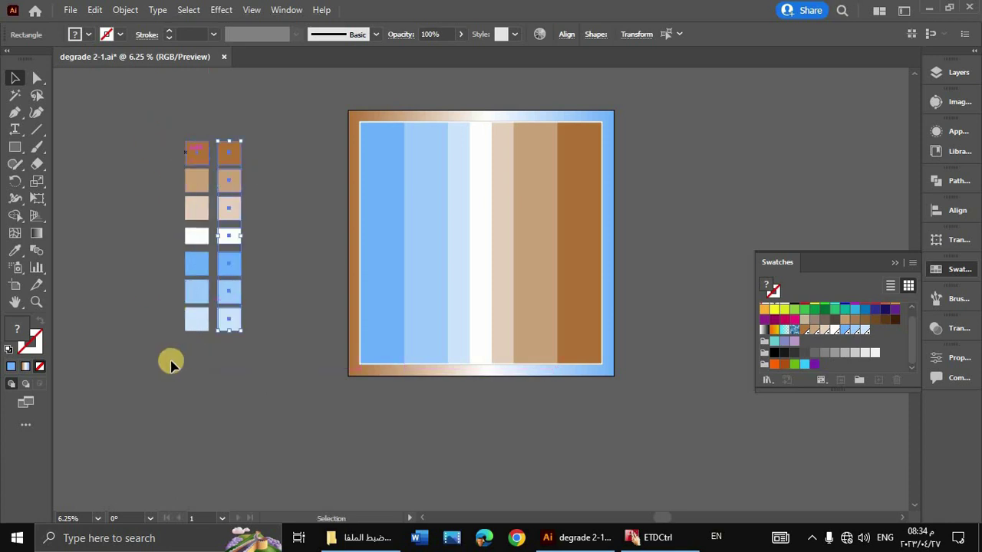
click(182, 172)
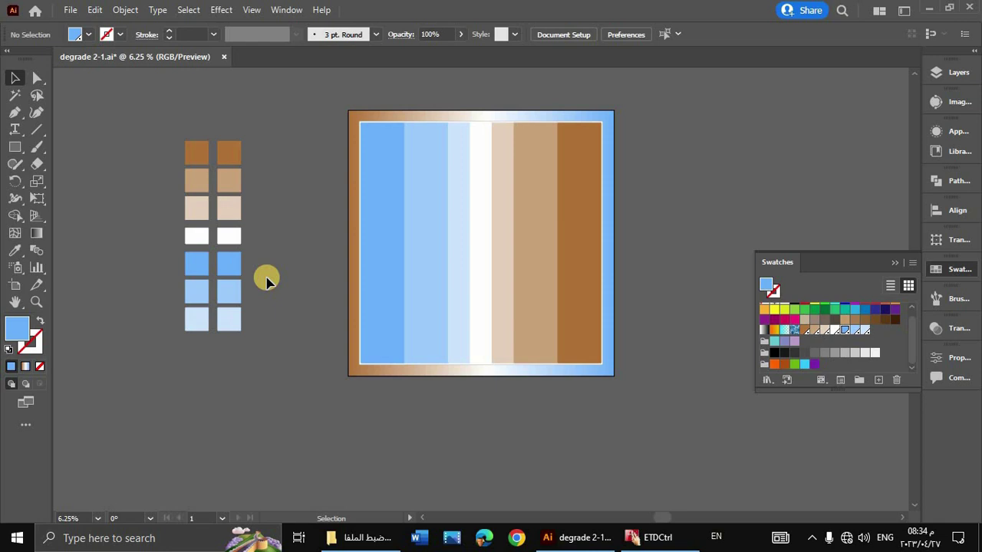
Place the image 11-1-01 from the chois folder in the empty area beside the striped artwork.
click(69, 9)
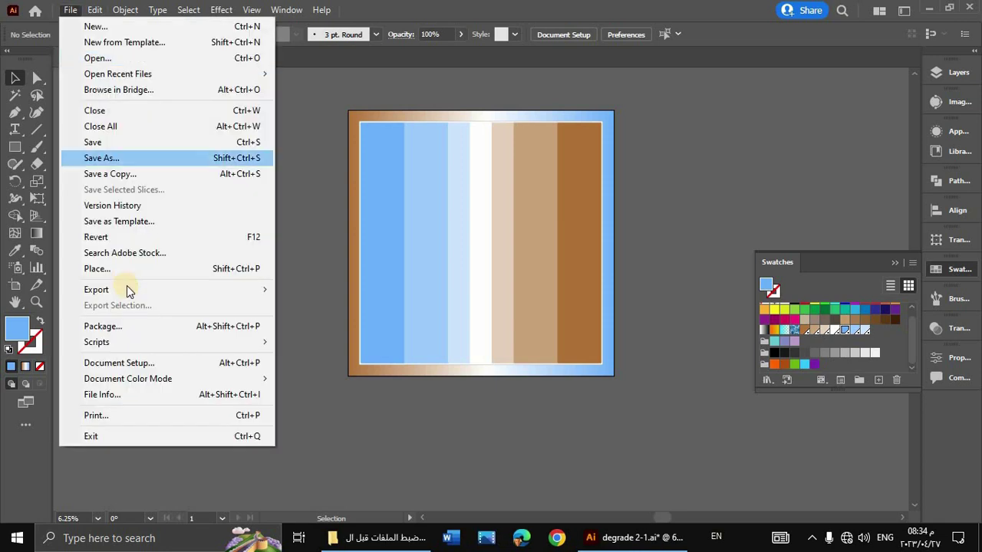
click(127, 268)
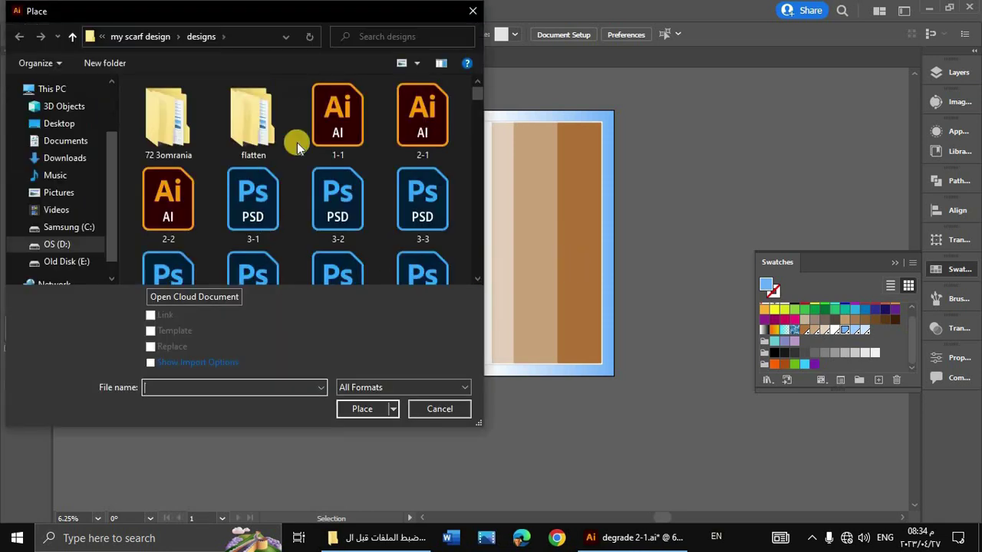
double_click(169, 123)
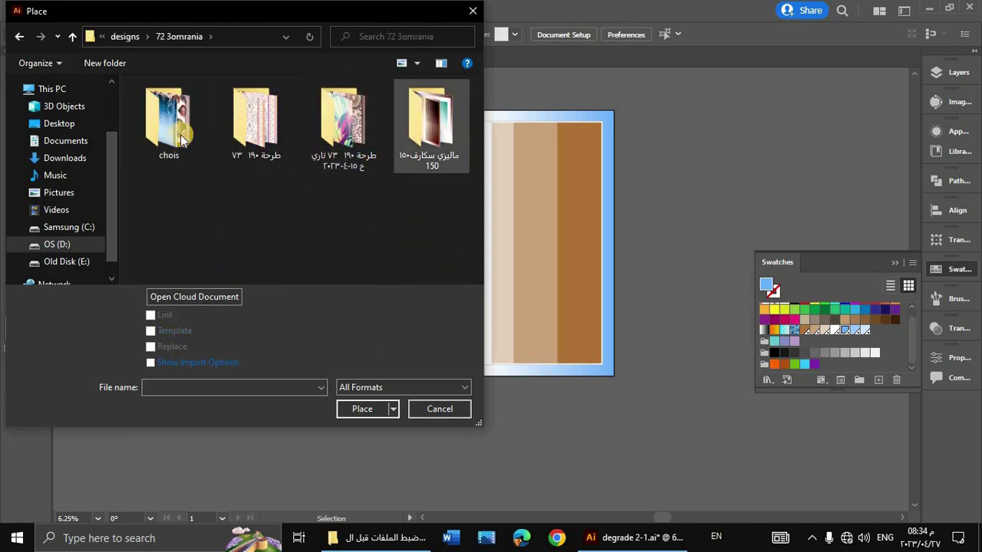
double_click(176, 134)
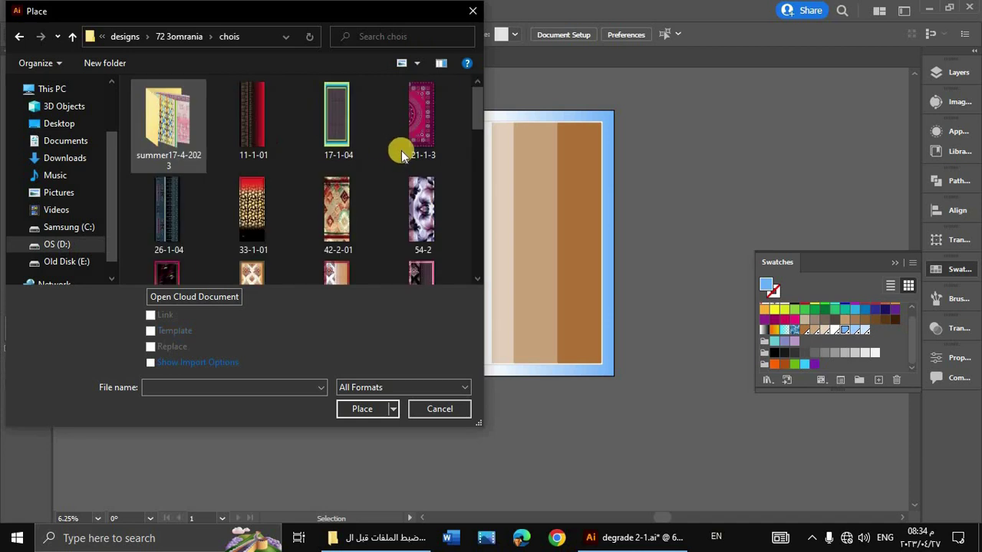
click(259, 121)
click(358, 410)
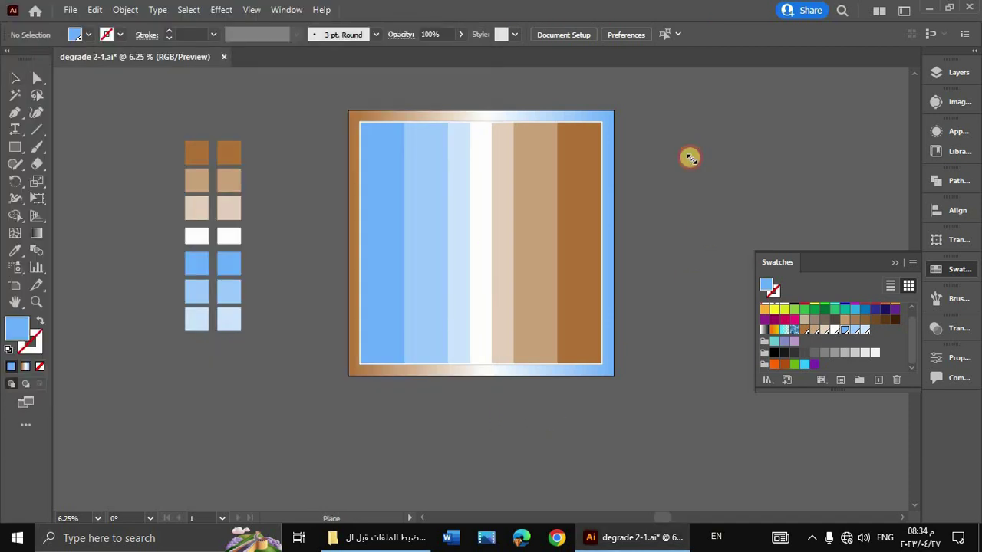
click(690, 157)
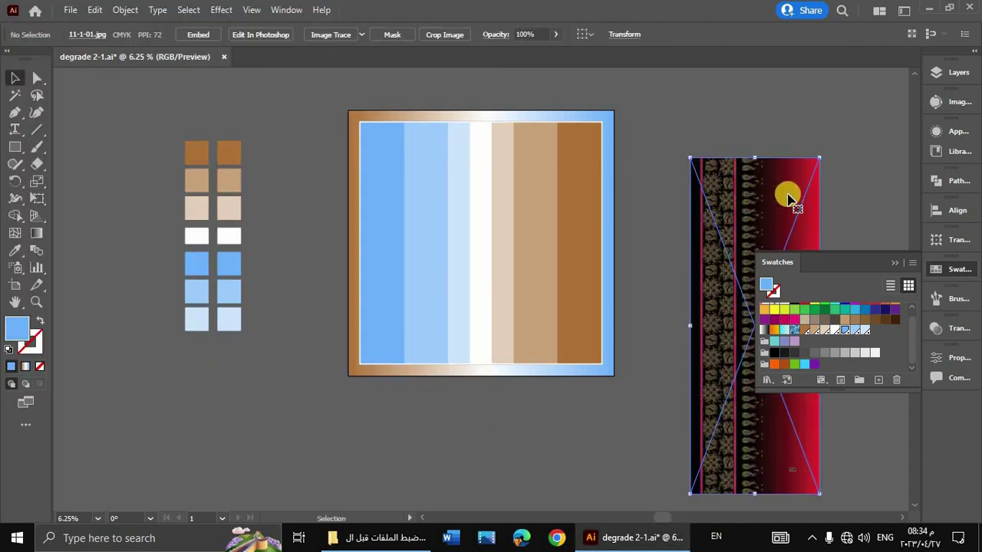
Recolor the first two squares of the outer palette column with black and dark red sampled from the placed image.
click(193, 150)
click(16, 251)
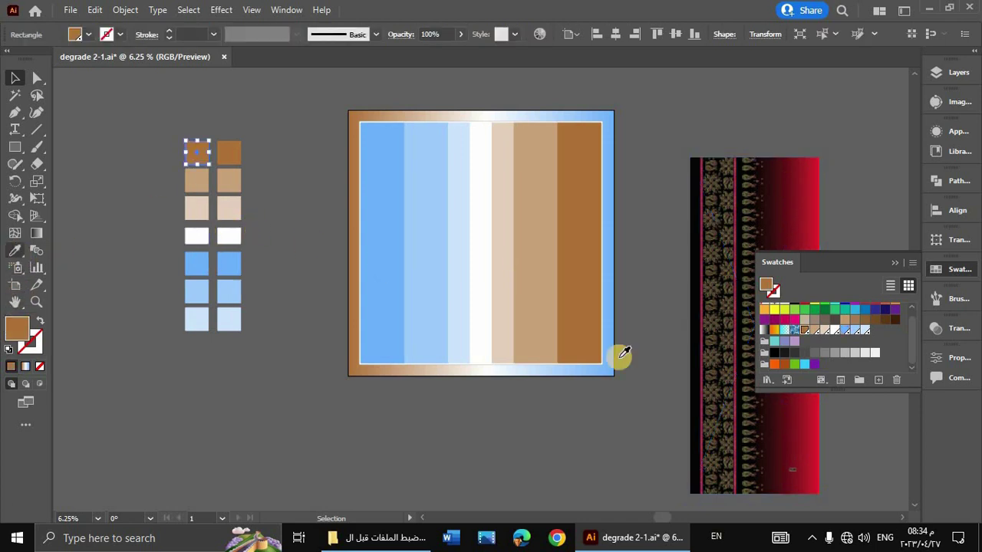
click(692, 366)
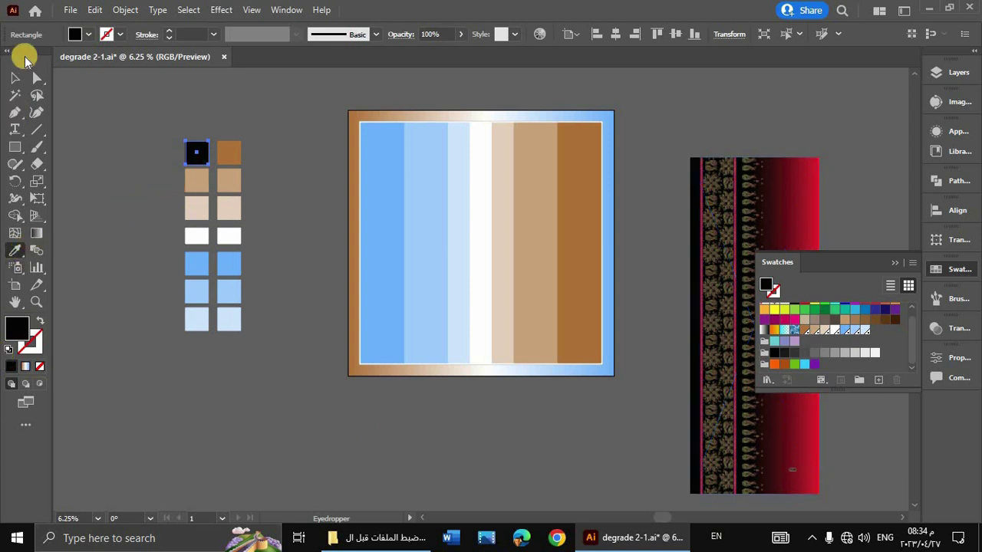
click(15, 77)
click(192, 180)
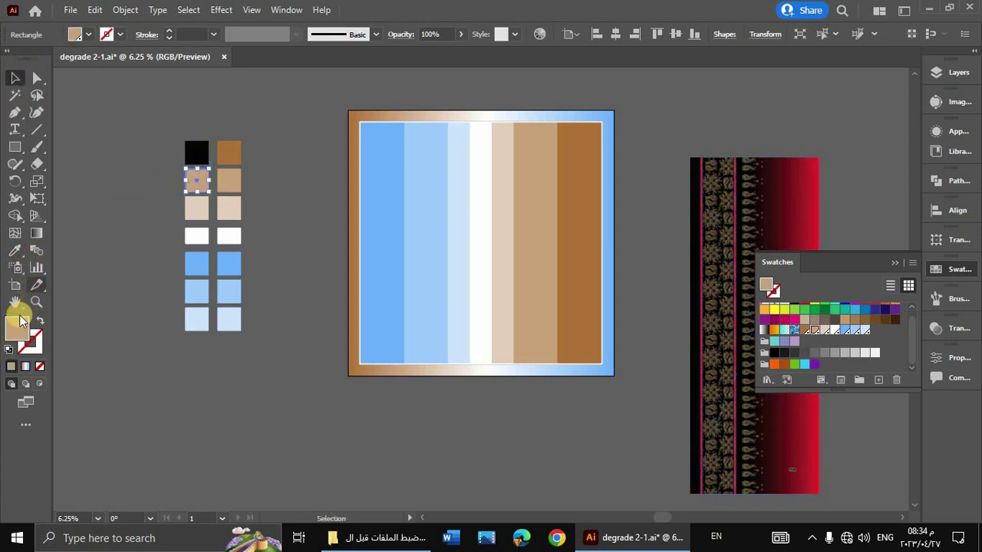
click(15, 257)
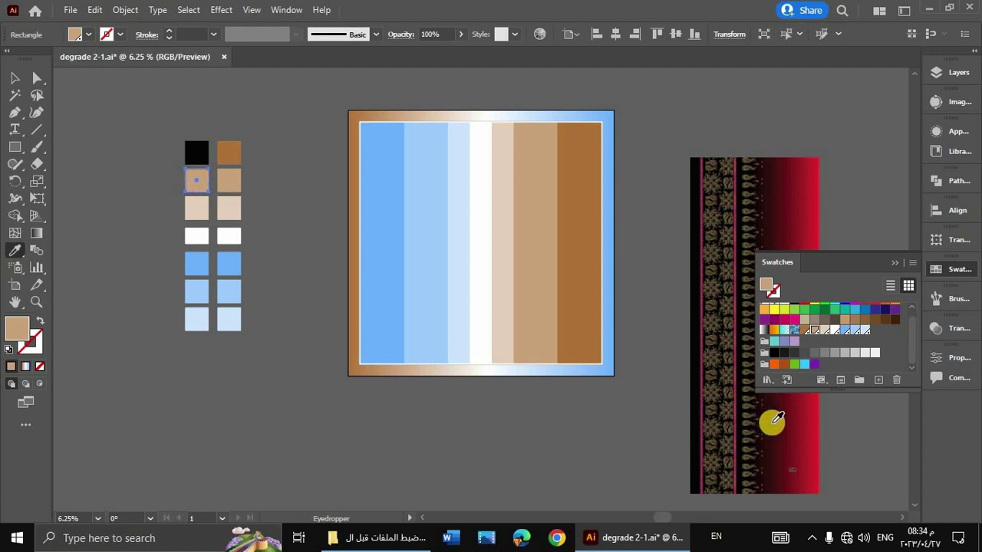
click(785, 426)
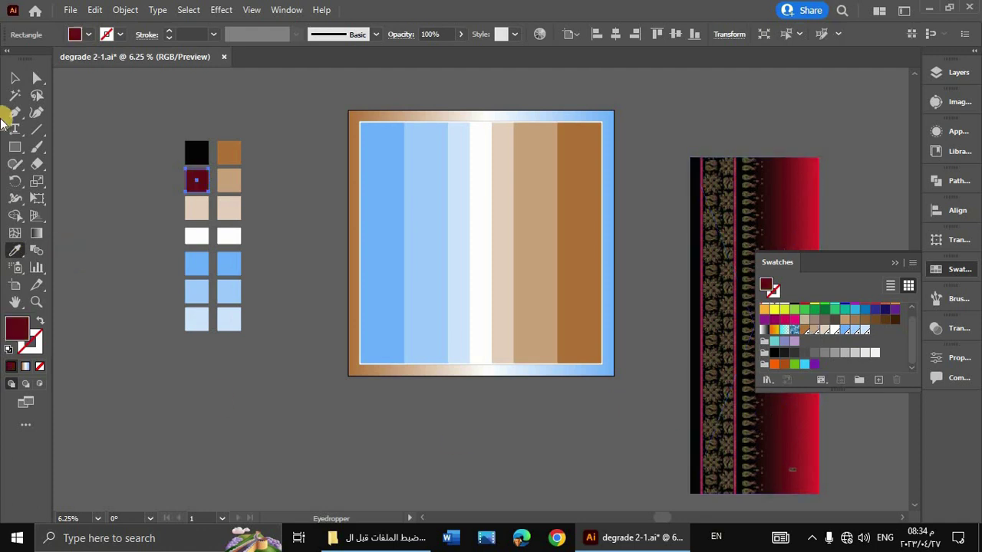
Recolor the third square of the outer palette column with the red sampled from the placed image's thin stripe.
click(14, 77)
ctrl+click(195, 210)
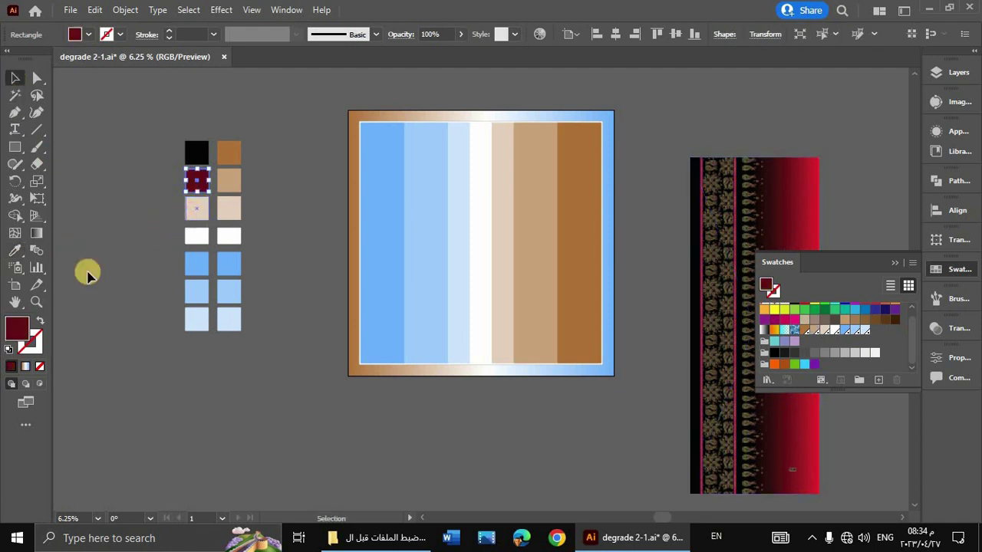
click(15, 254)
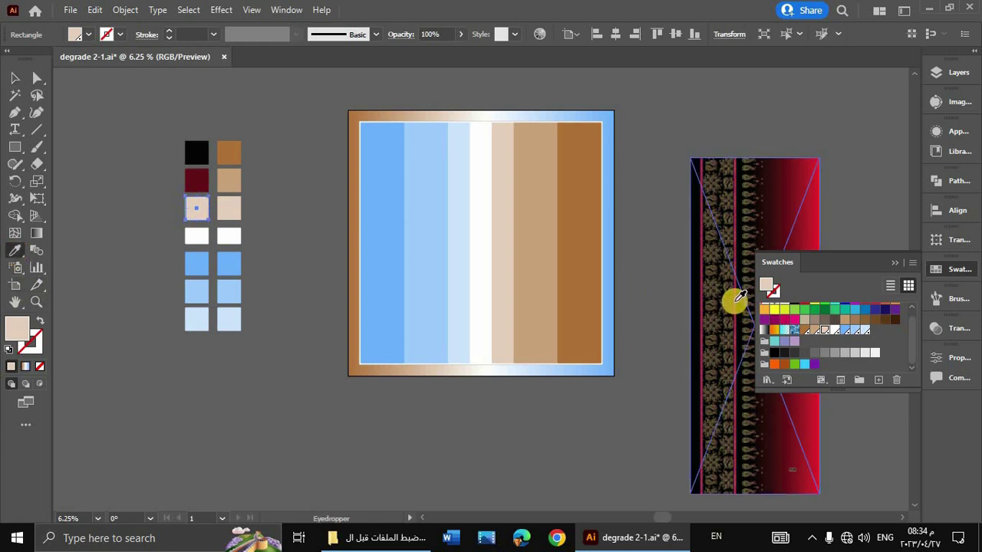
click(734, 302)
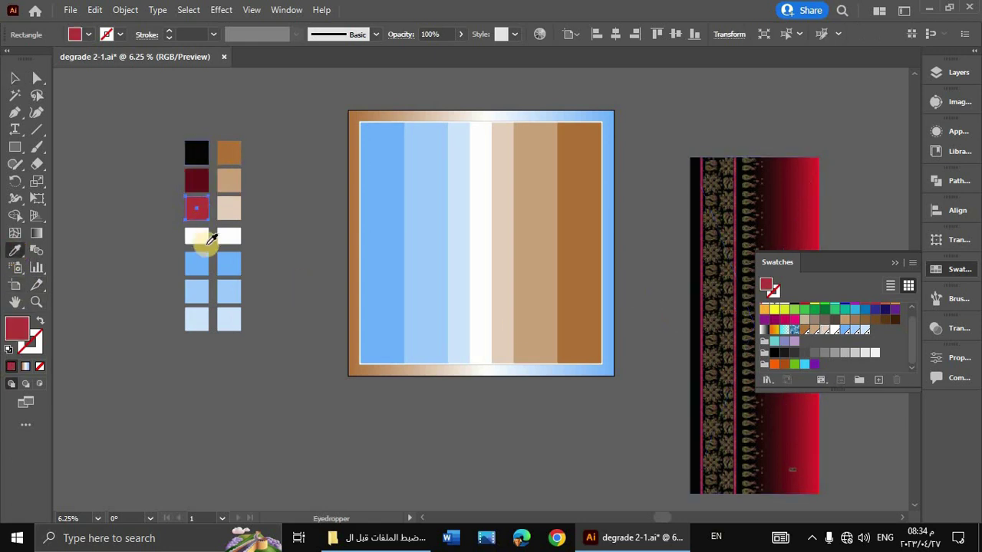
ctrl+shift+click(229, 201)
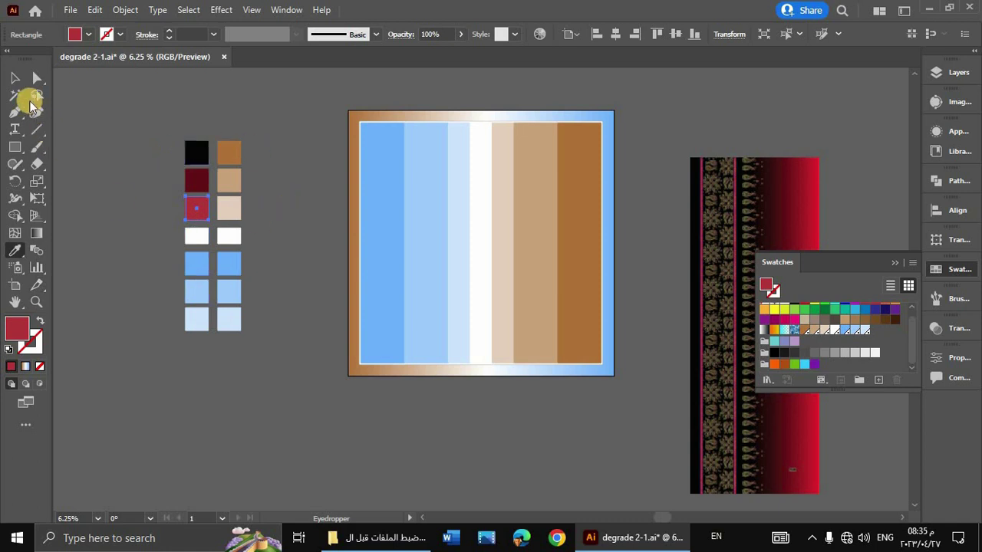
Add the fills of the black, dark red and red palette squares to the swatches as new colors.
click(15, 78)
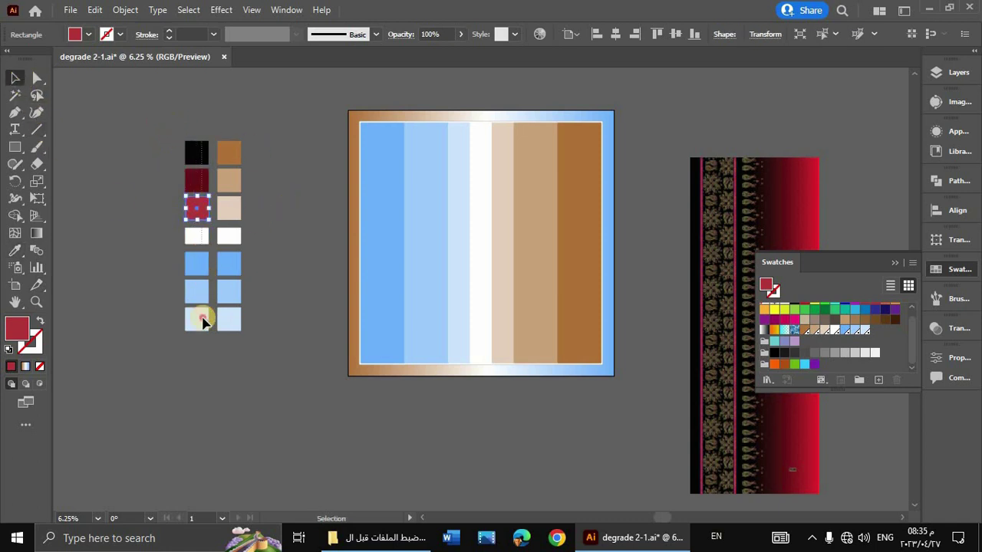
drag(201, 343, 199, 339)
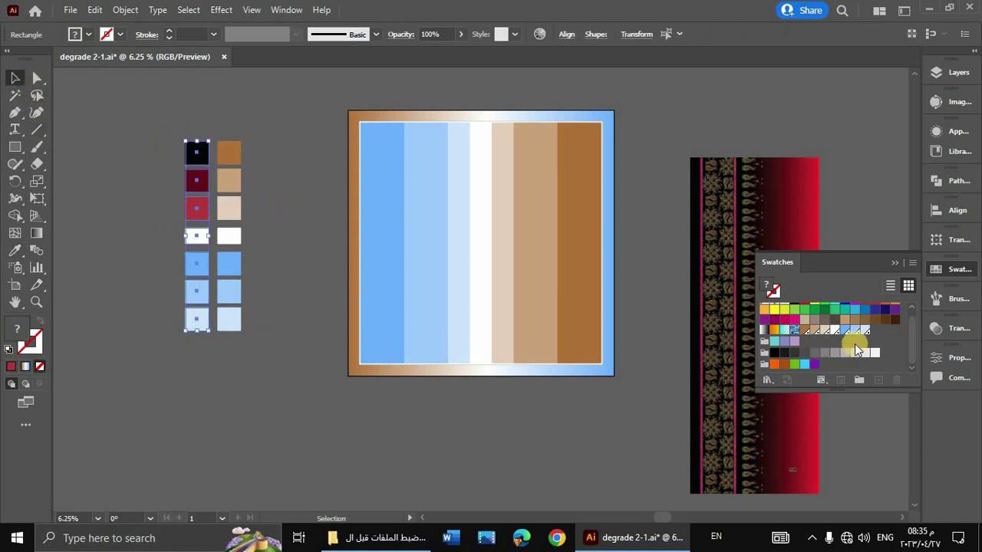
click(135, 201)
click(194, 155)
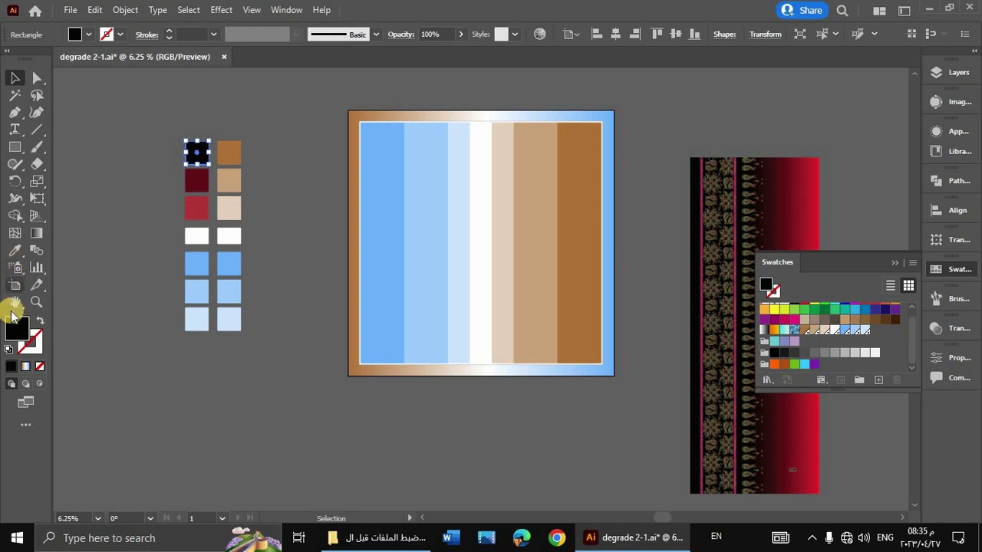
drag(17, 326, 812, 343)
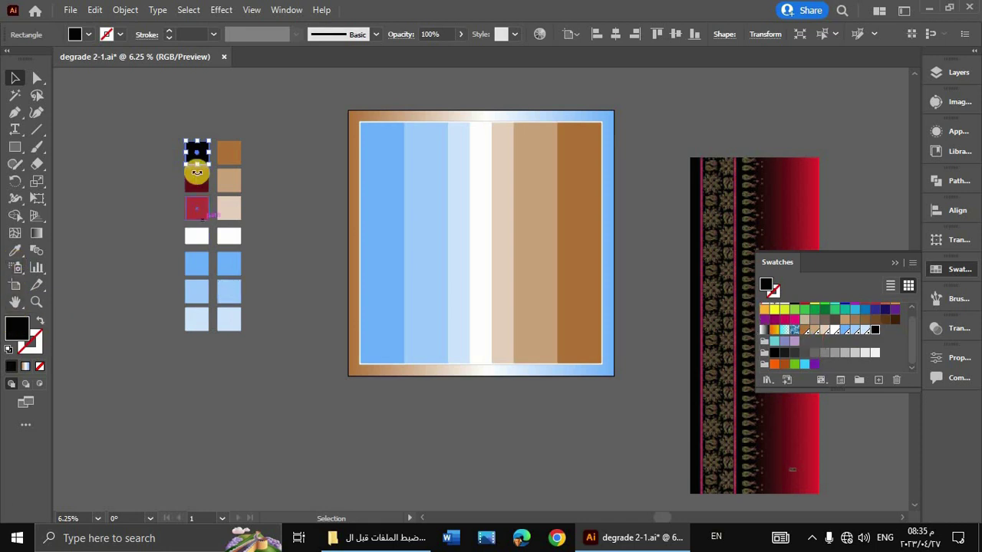
click(196, 183)
drag(17, 326, 883, 332)
click(186, 212)
drag(23, 325, 897, 326)
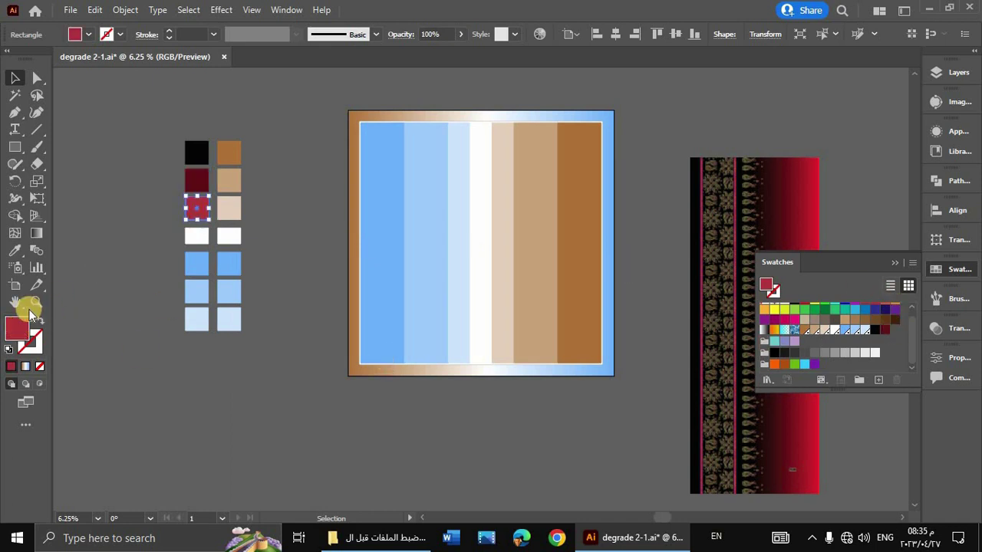
Add the fills of the outer column's three blue squares, from darkest to lightest, to the swatches.
click(267, 299)
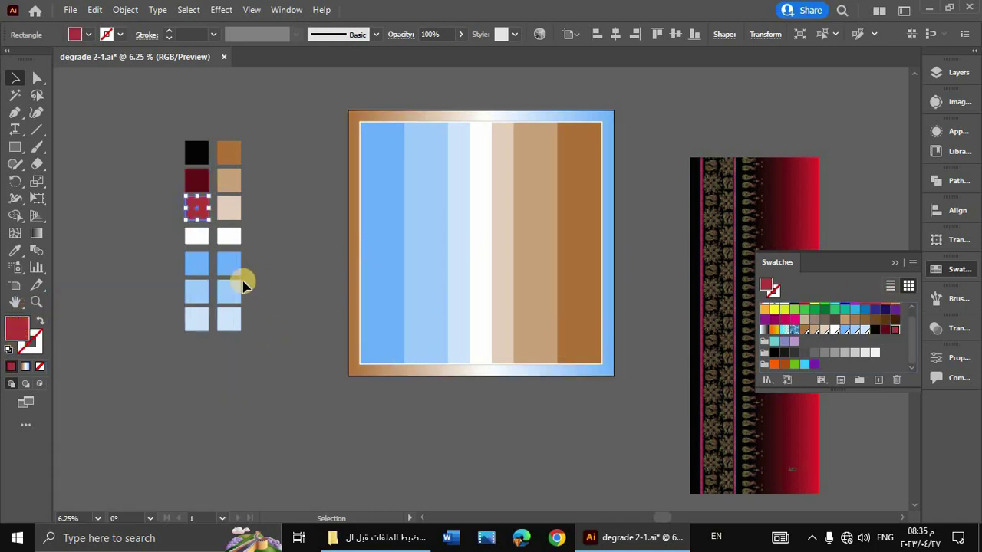
mouse_move(17, 328)
mouse_down()
mouse_move(326, 353)
mouse_move(899, 344)
mouse_move(876, 339)
mouse_move(873, 350)
mouse_up()
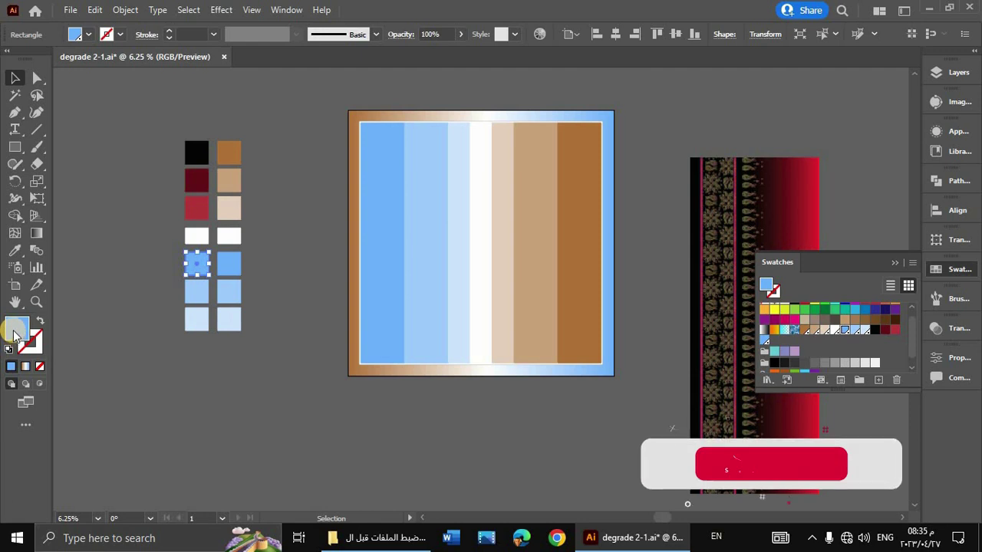
click(197, 295)
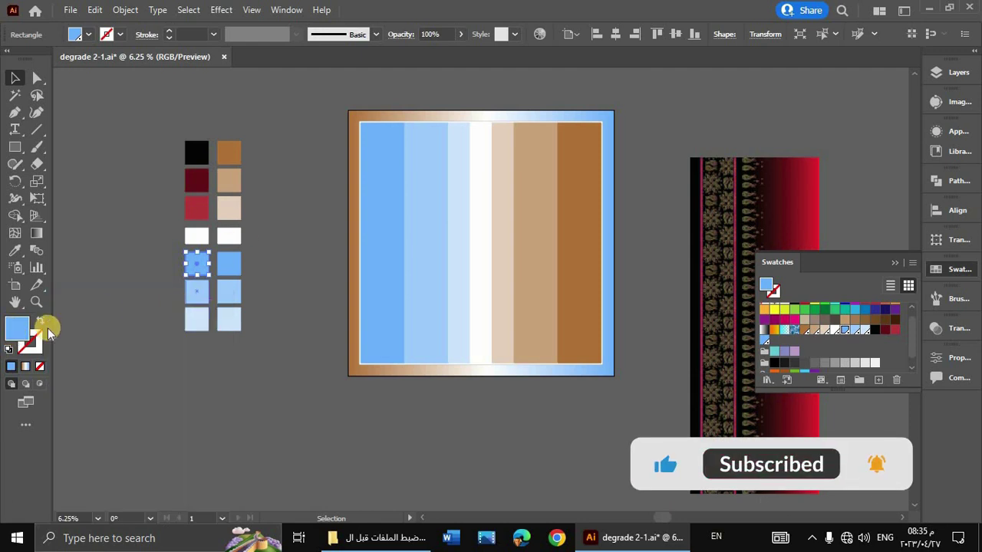
mouse_move(18, 330)
mouse_down()
mouse_move(381, 324)
mouse_move(836, 351)
mouse_move(795, 341)
mouse_up()
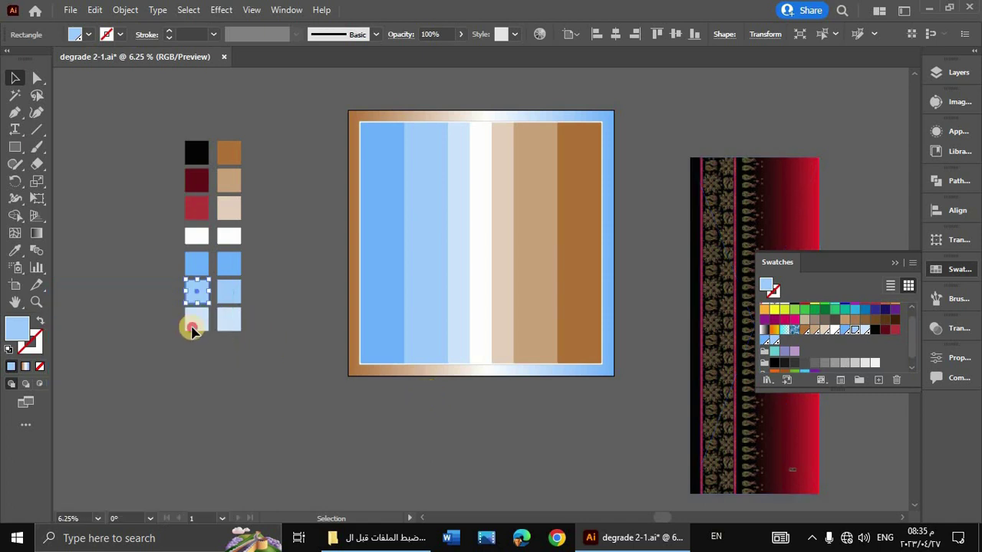
drag(17, 328, 790, 342)
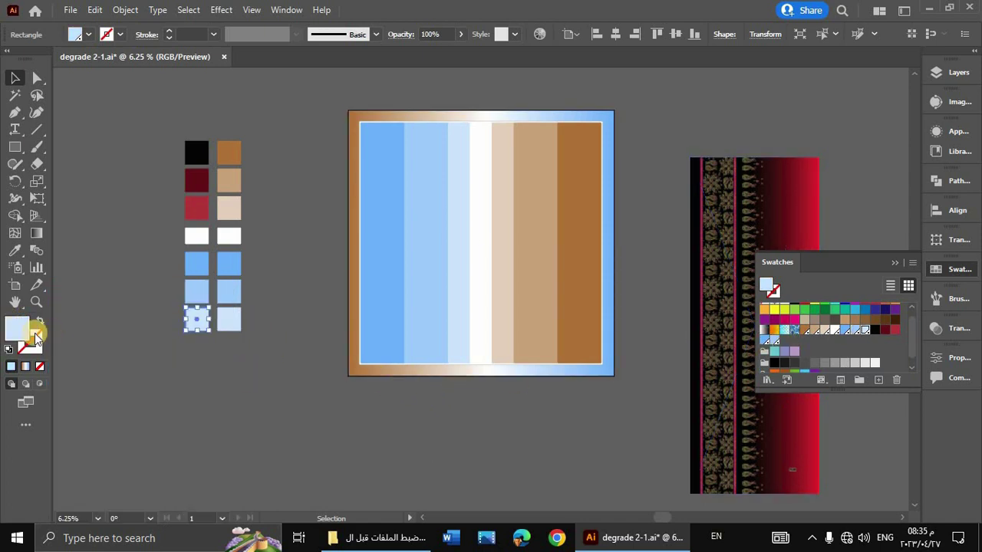
mouse_move(129, 346)
mouse_down()
mouse_move(793, 369)
mouse_move(788, 337)
mouse_up()
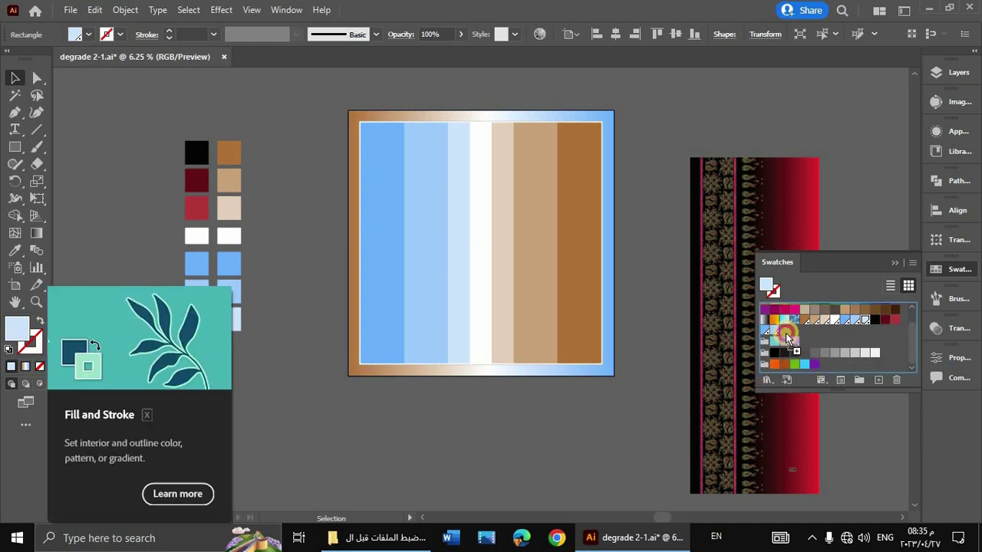
Fill the outer palette column's lowest square with black, and add the white square's fill to the swatches.
click(875, 323)
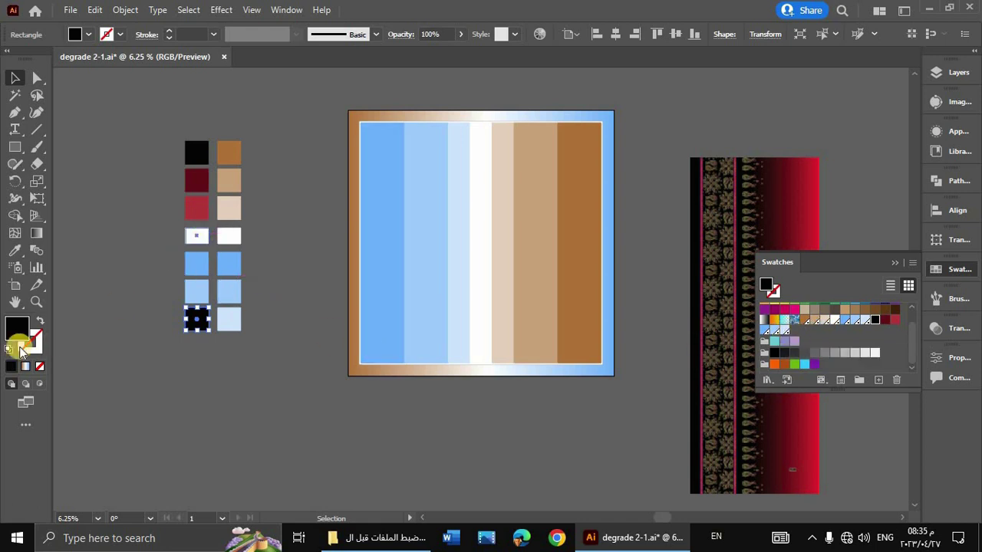
drag(22, 349, 794, 331)
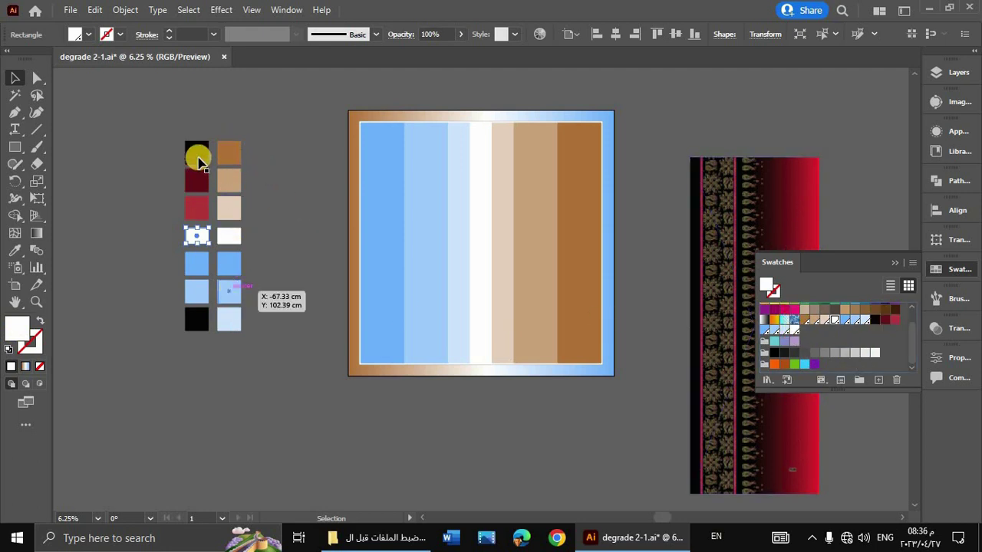
Group the newly added swatches, from black through the reds and blues to white, into a color group named mmmm.
click(874, 320)
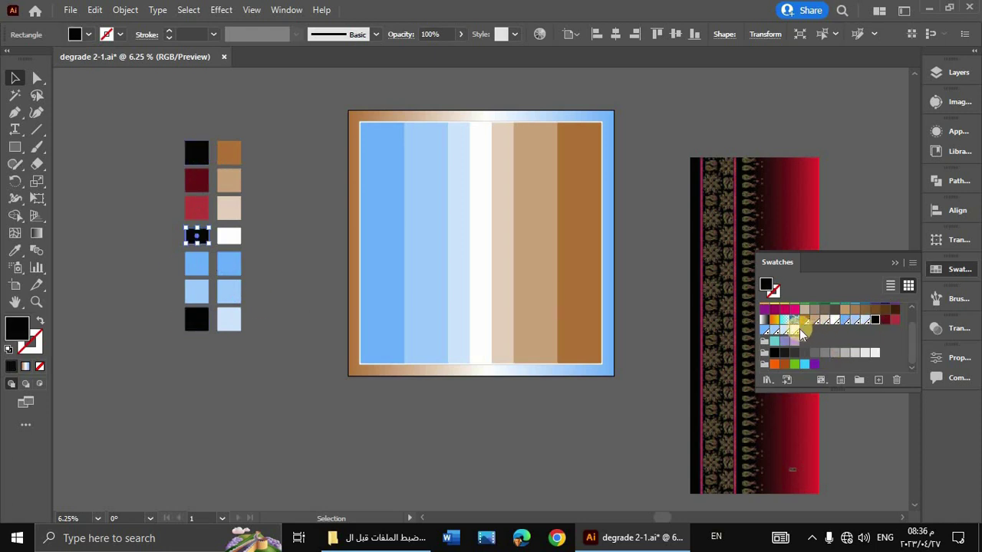
click(912, 265)
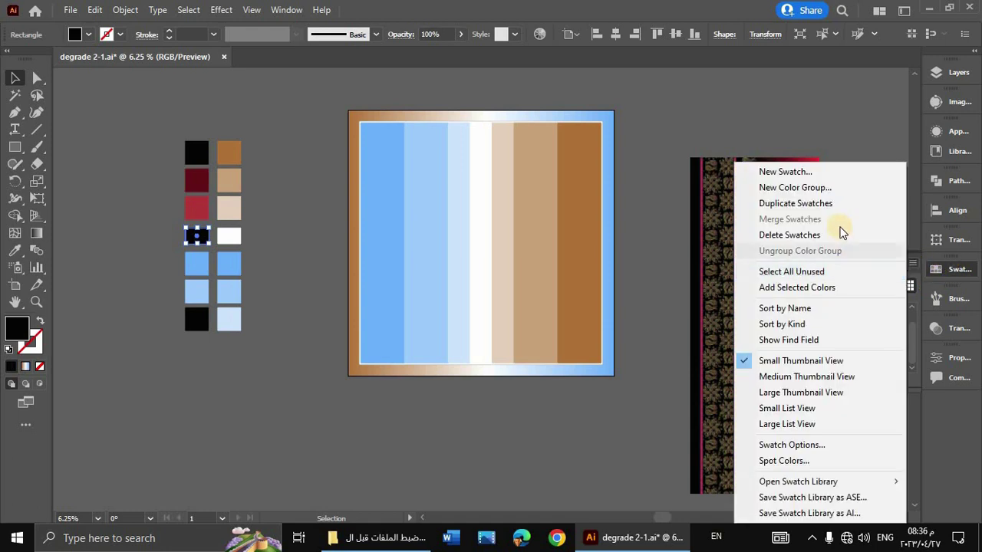
click(818, 191)
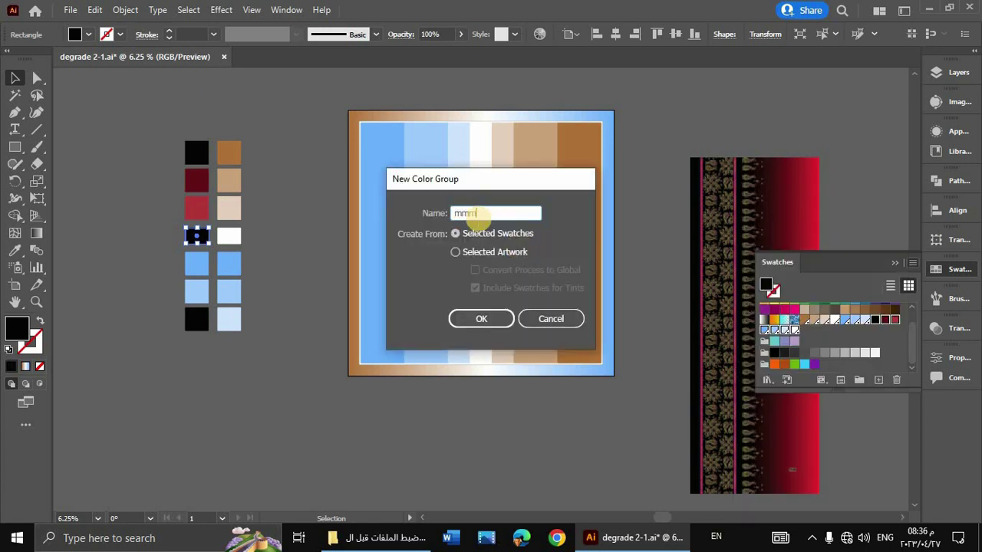
click(481, 321)
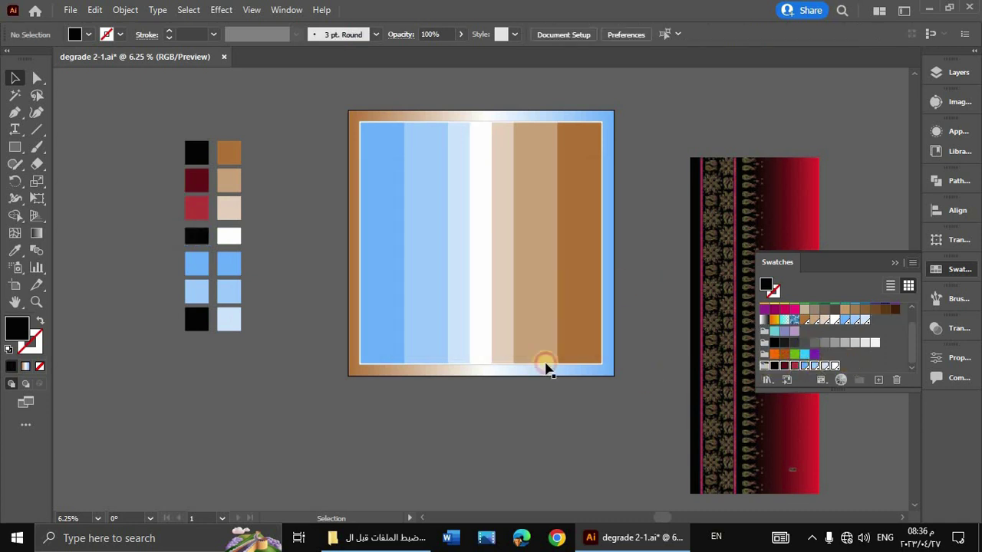
Open Recolor Artwork for the whole striped square including its gradient frame.
drag(311, 92, 647, 439)
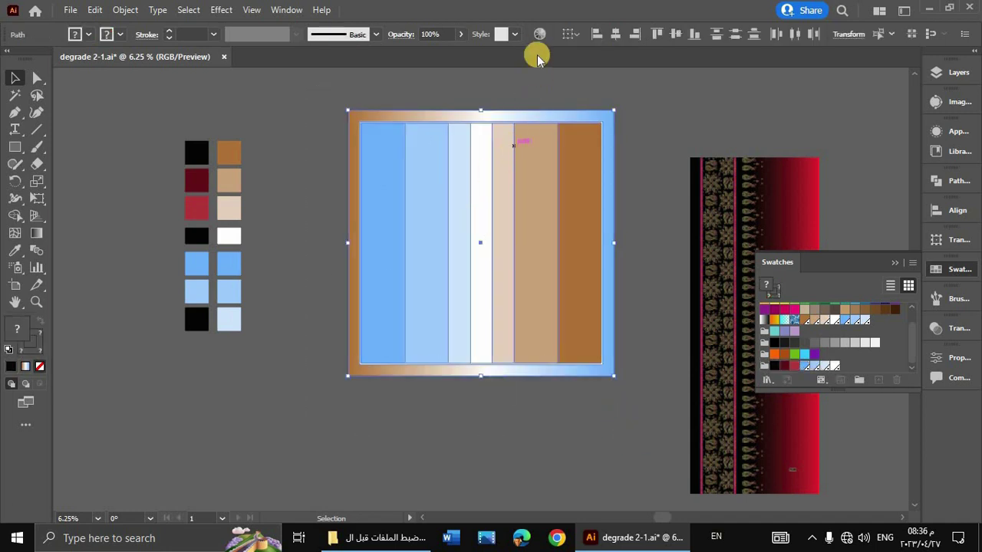
click(540, 37)
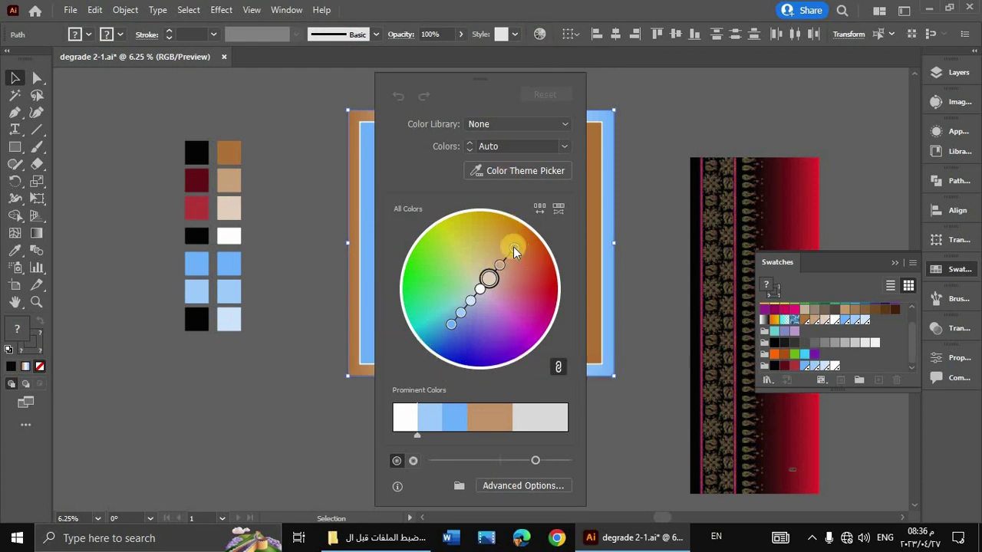
Rotate the linked harmony colors around the color wheel until the brown tones turn blue and the blue tones orange.
drag(514, 251, 465, 237)
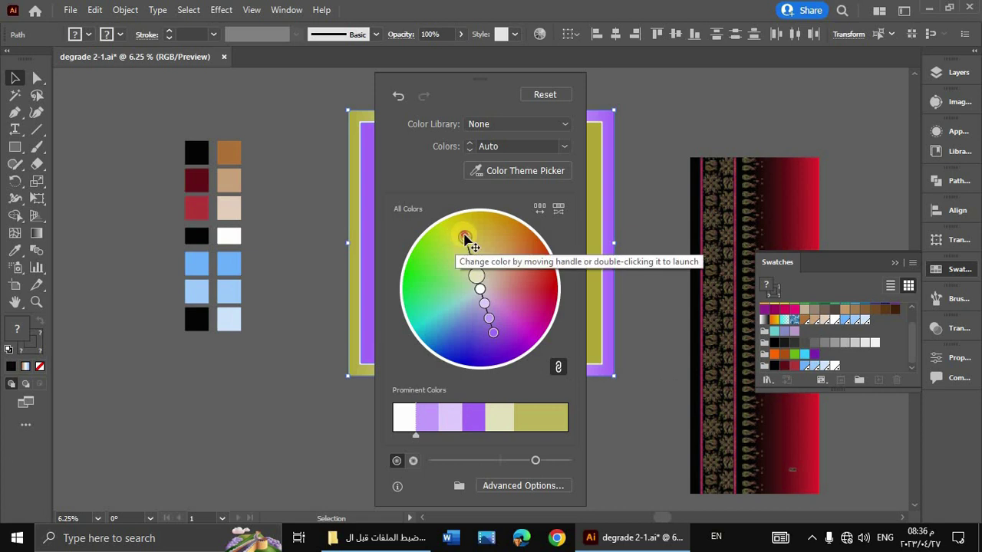
drag(465, 235, 440, 259)
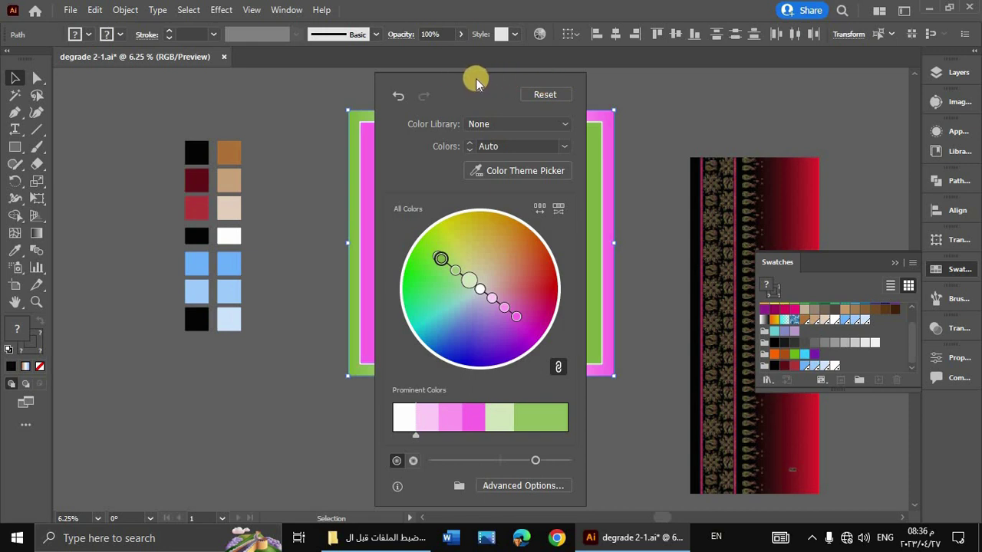
drag(476, 78, 724, 74)
drag(695, 265, 695, 332)
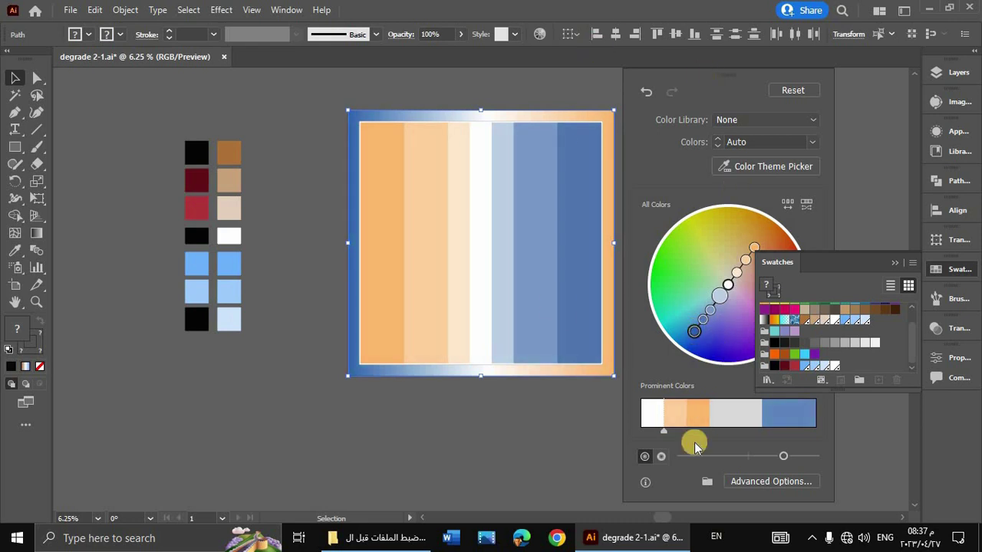
Open the advanced recolor options and apply the mmmm color group to the striped artwork.
click(759, 485)
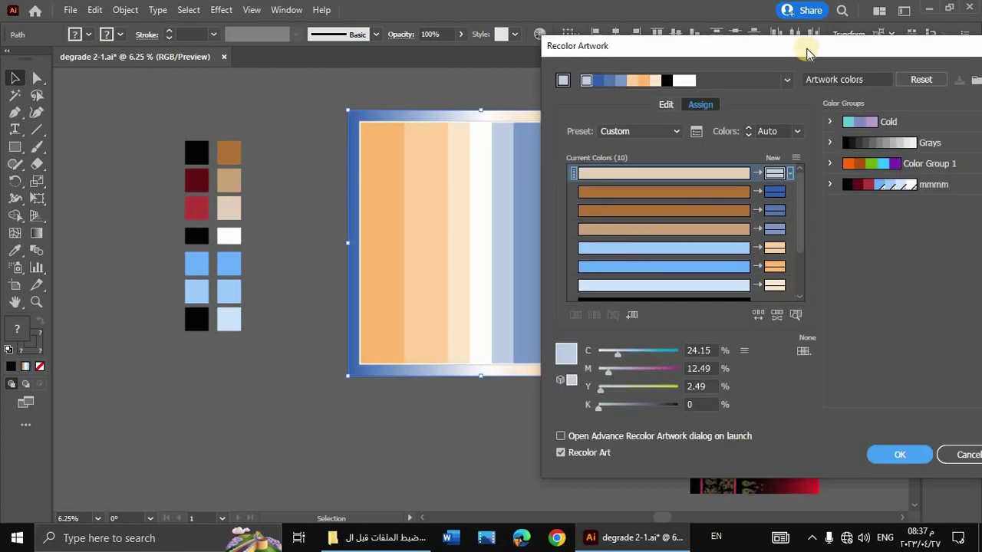
drag(778, 43, 707, 39)
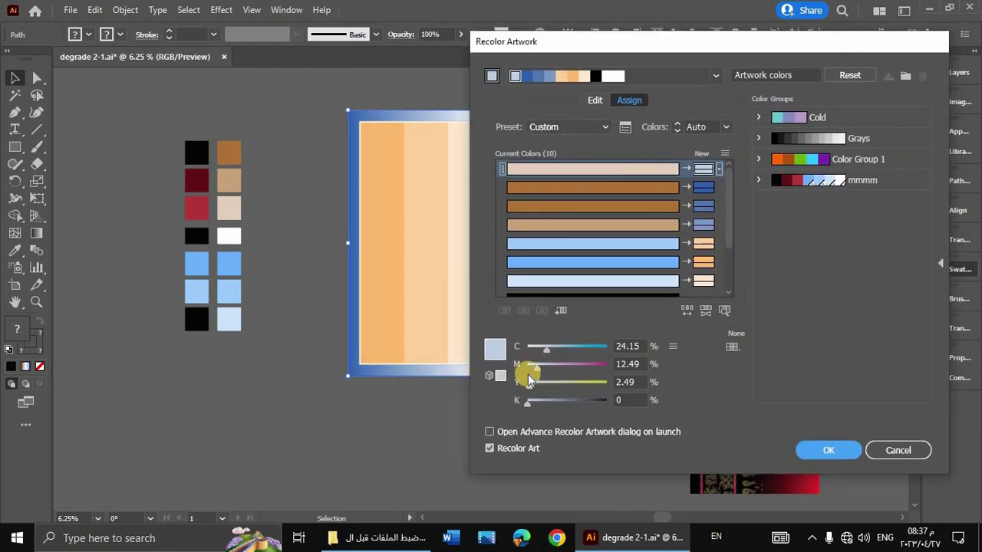
scroll(732, 254, down, 3)
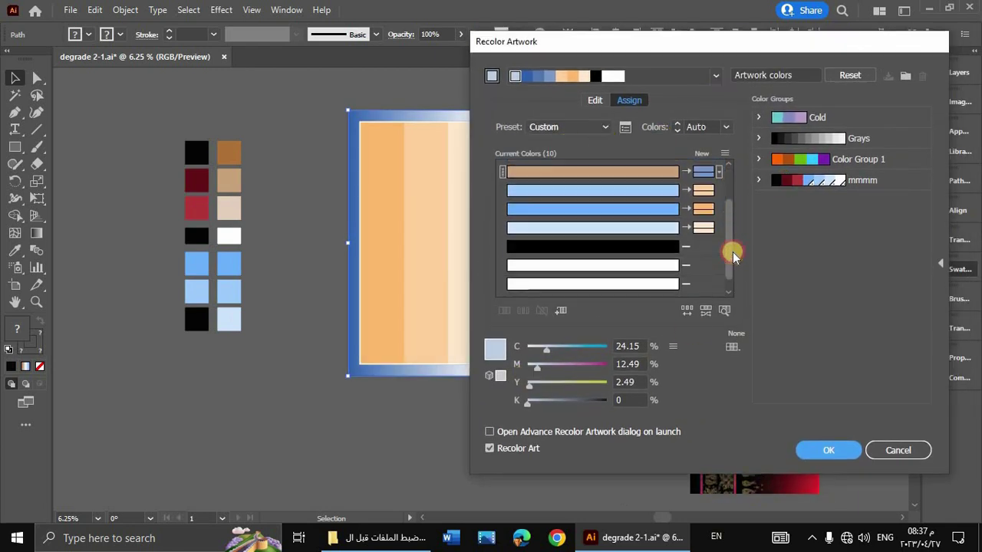
scroll(729, 208, up, 3)
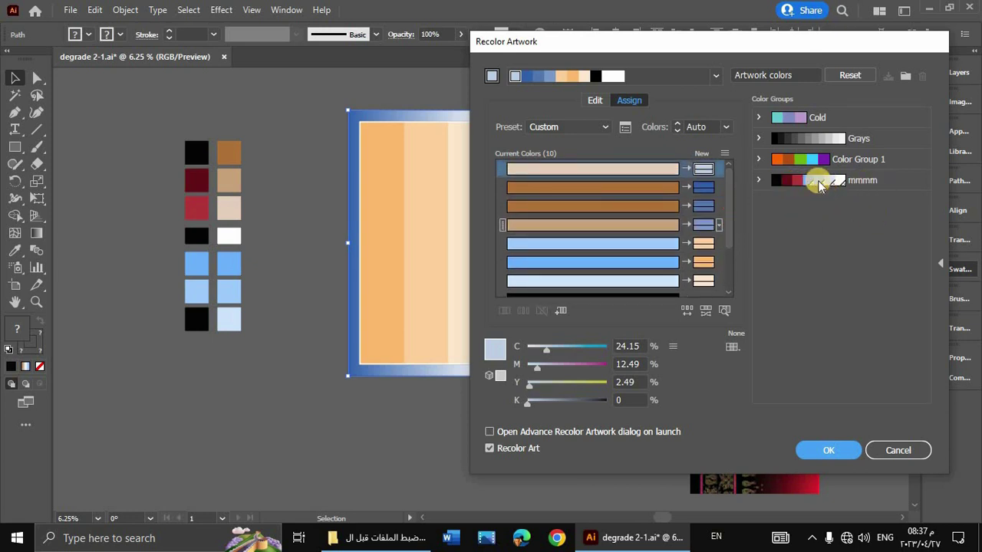
click(818, 181)
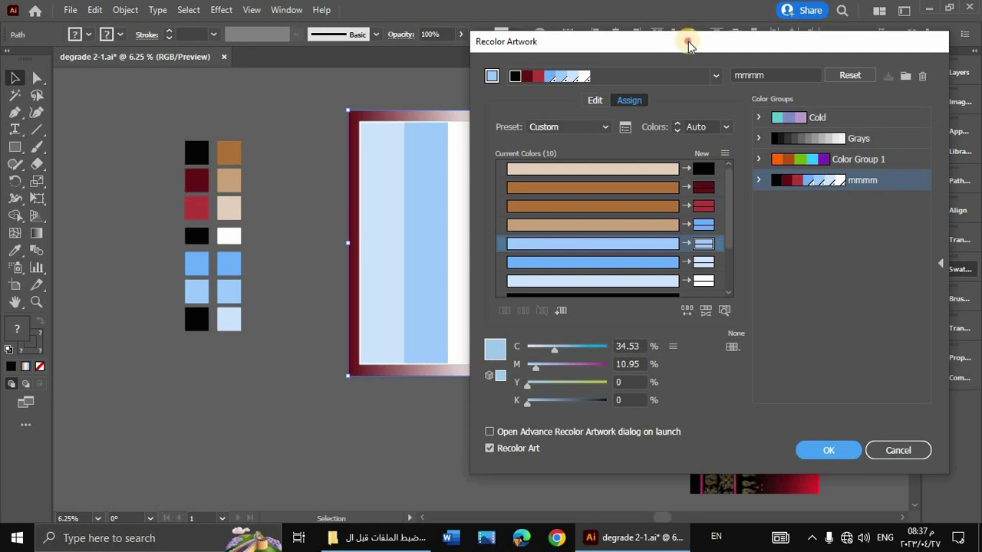
drag(689, 45, 839, 47)
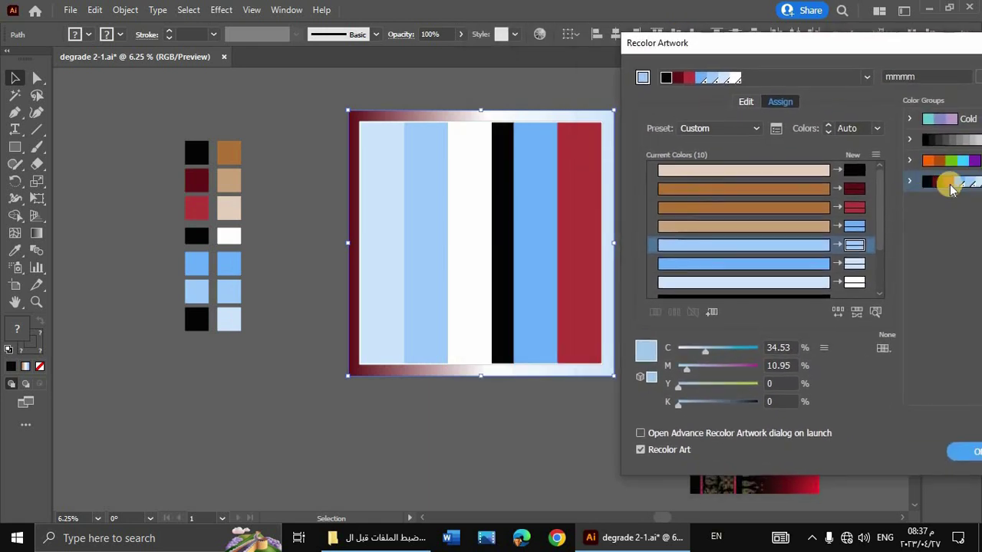
Randomly change the color order repeatedly, ending on a variation with a black and a dark red stripe around the white.
click(839, 313)
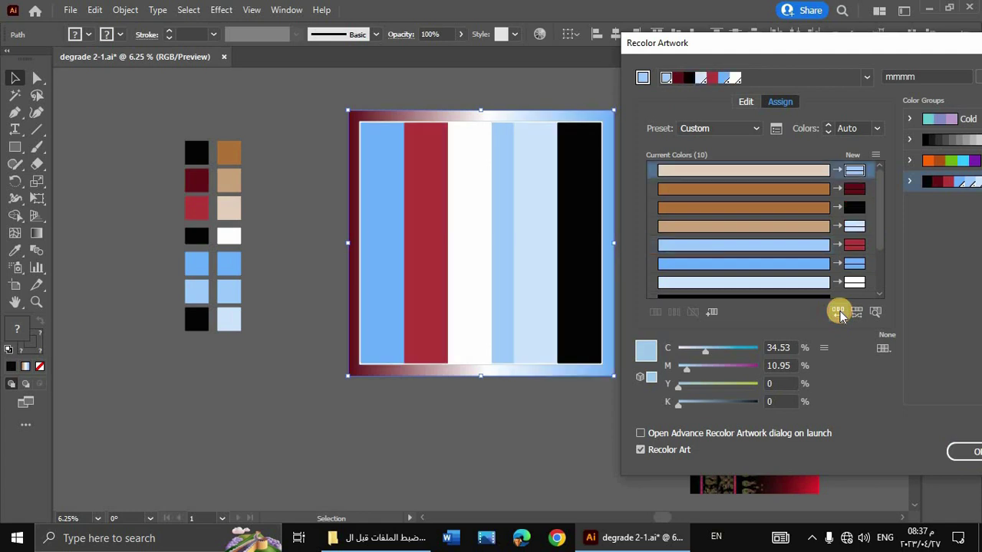
click(839, 313)
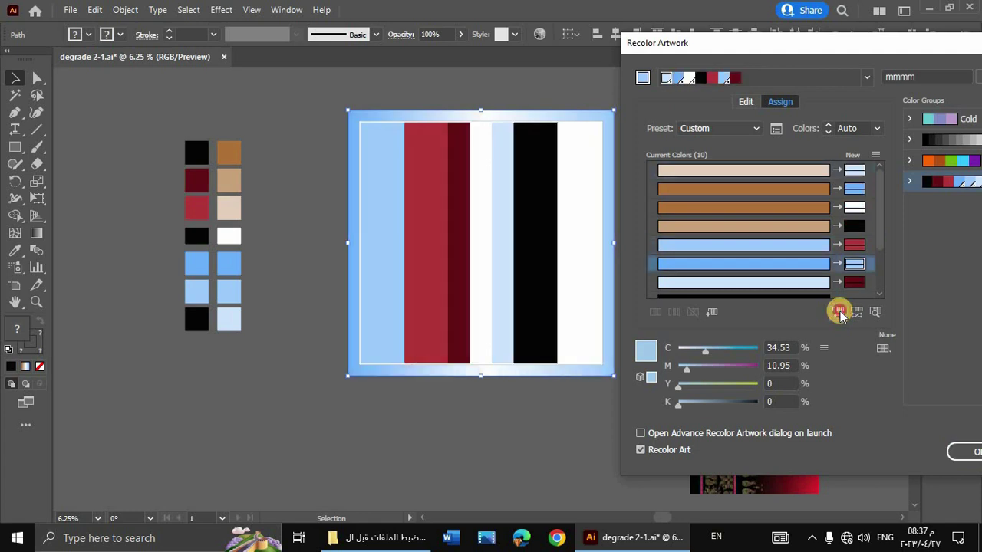
click(839, 313)
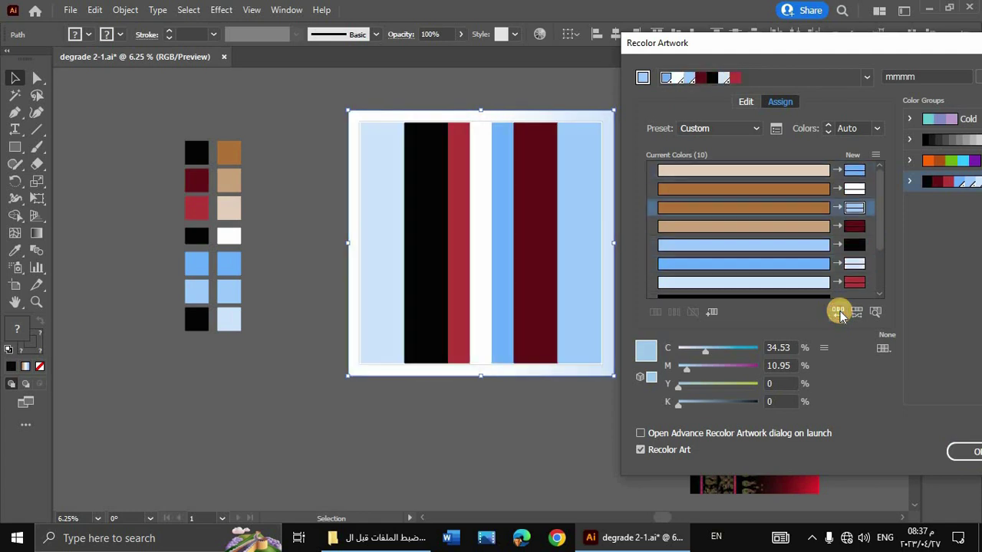
click(839, 313)
click(838, 313)
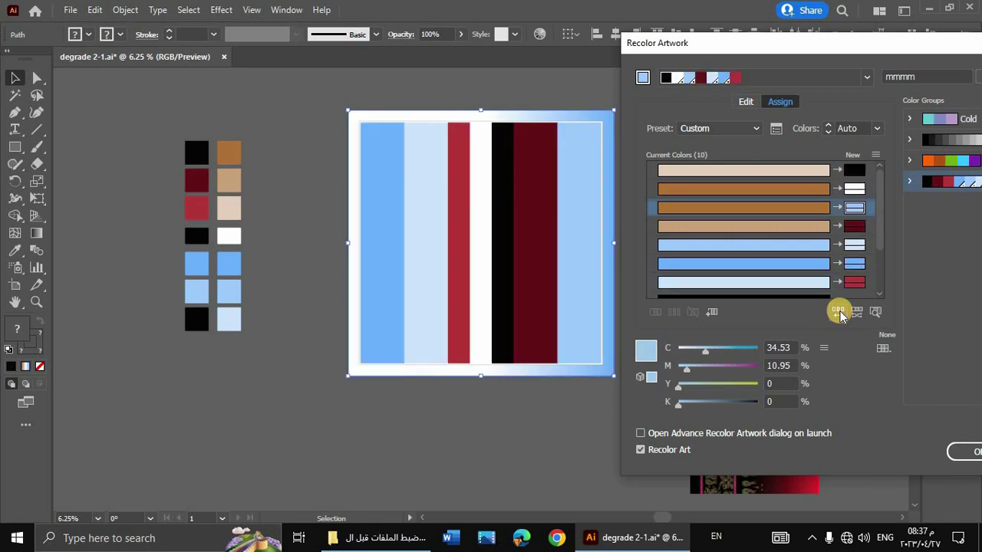
click(838, 313)
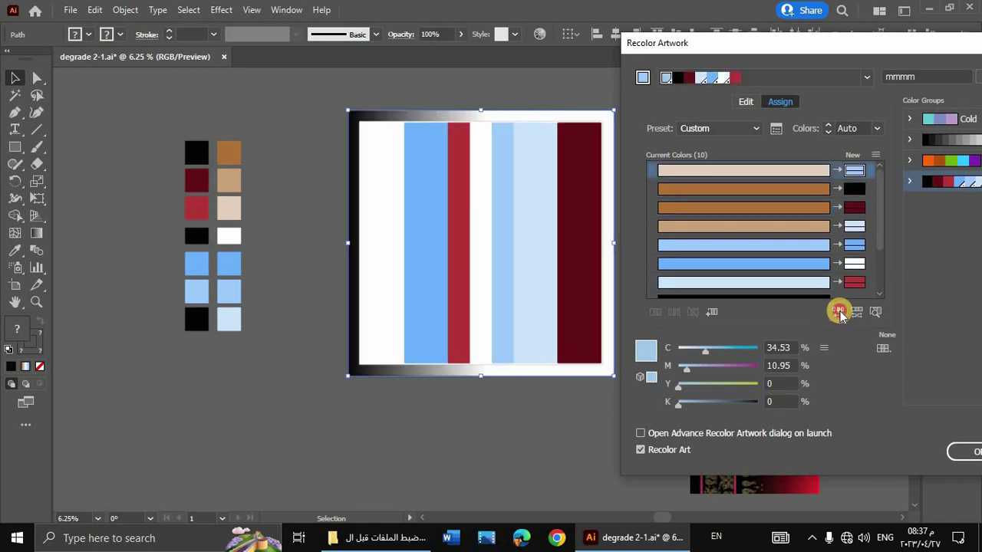
click(838, 313)
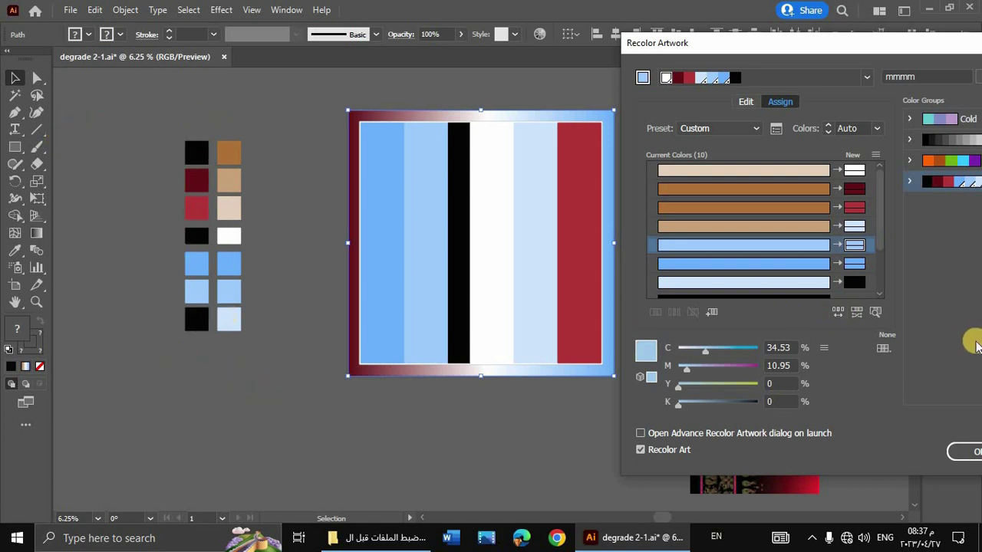
click(837, 314)
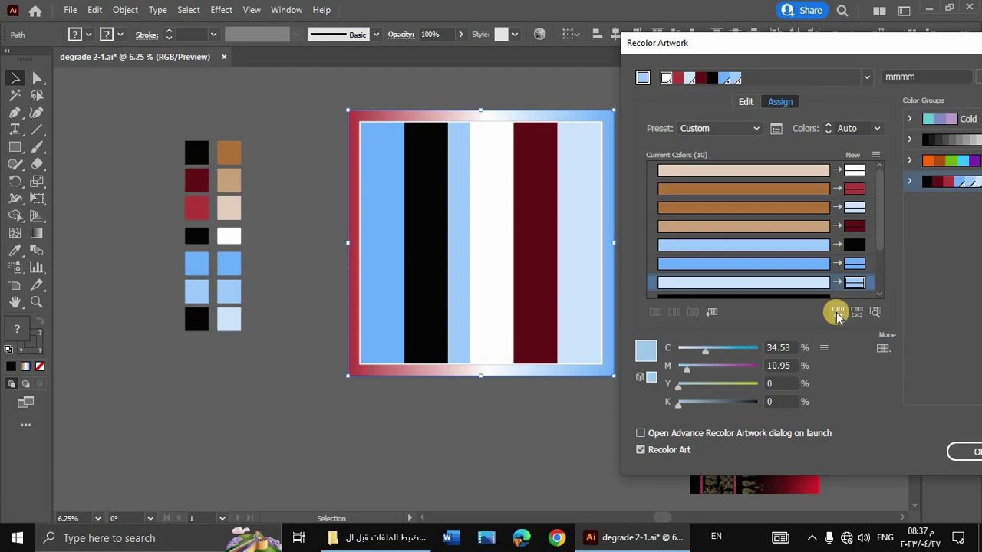
Shift the palest blue's replacement to magenta-pink with cyan at 18%, and set the darkest blue's replacement to magenta 34%.
click(880, 242)
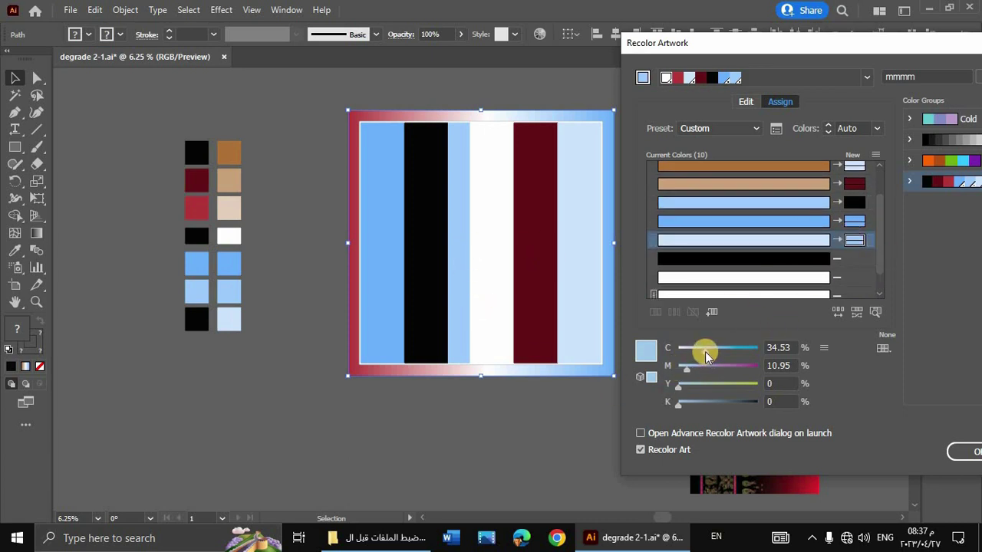
drag(724, 358, 686, 374)
click(733, 374)
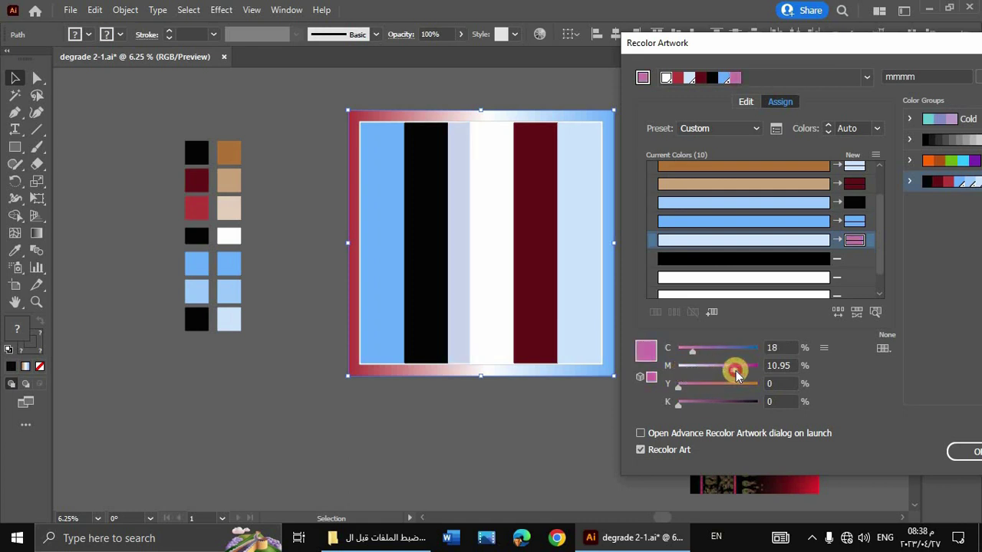
click(865, 220)
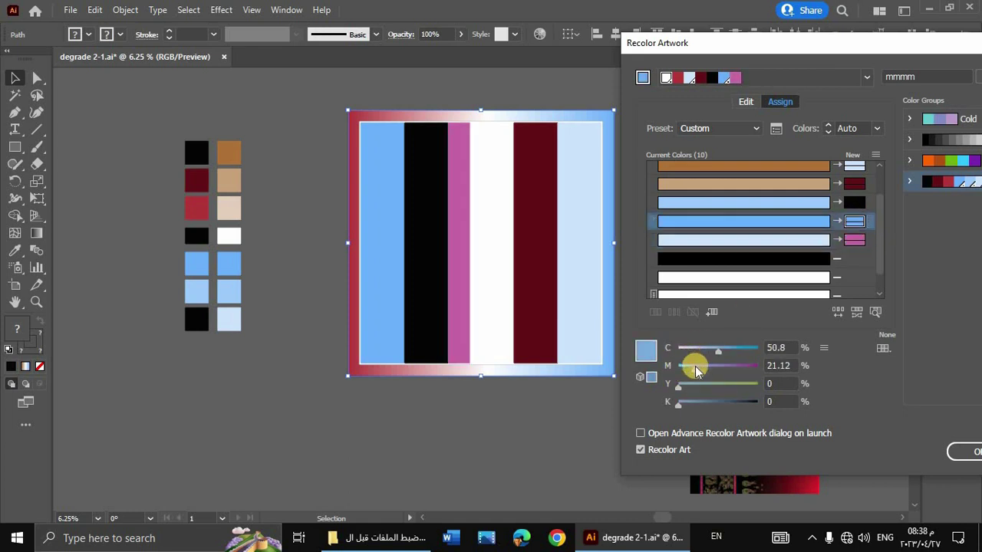
click(728, 369)
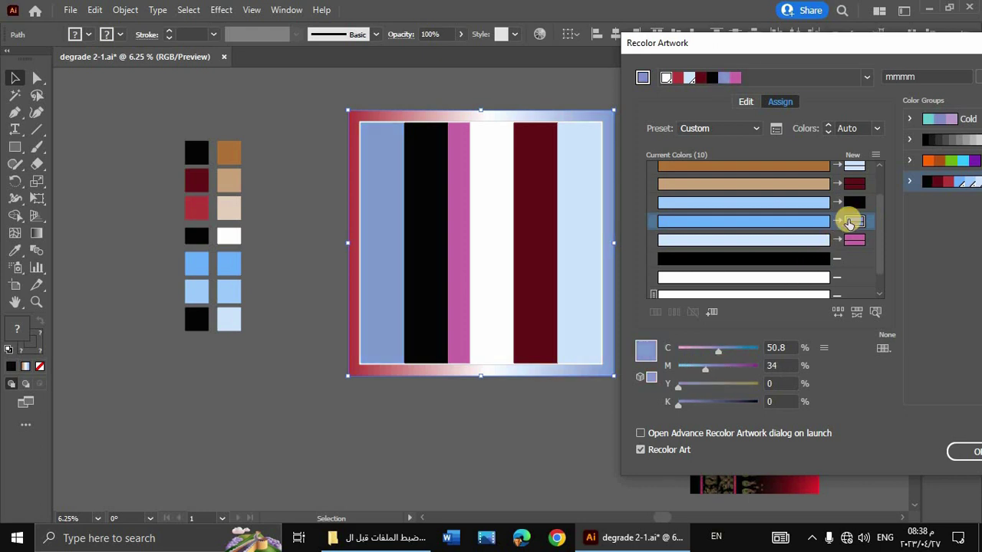
Adjust the black replacement color of the medium blue to yellow 40% and magenta 52%.
click(853, 201)
click(707, 389)
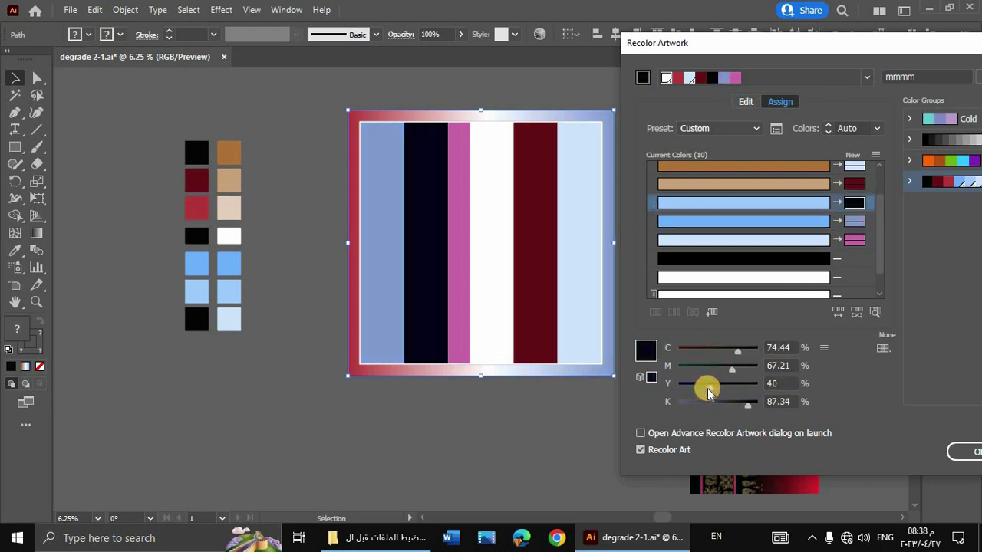
click(720, 369)
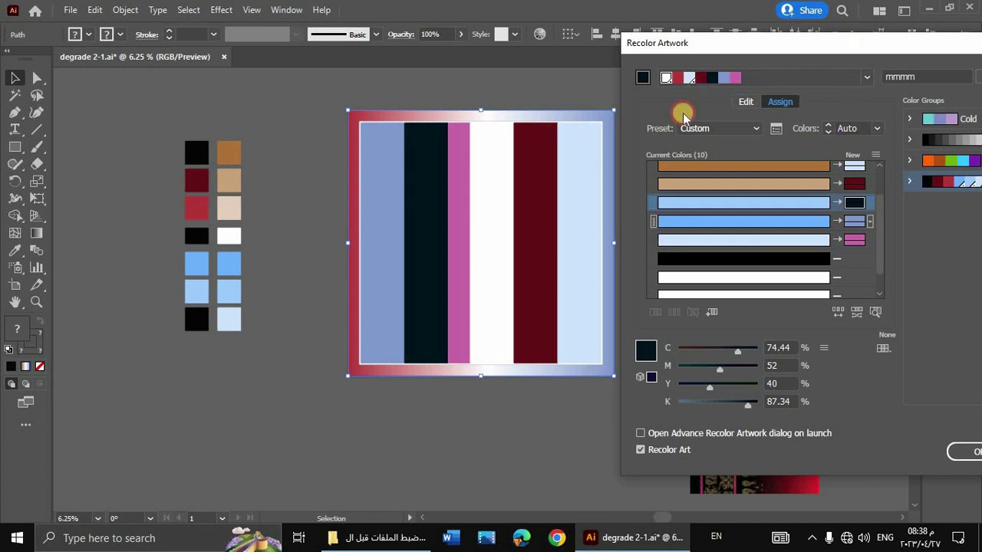
drag(939, 45, 883, 84)
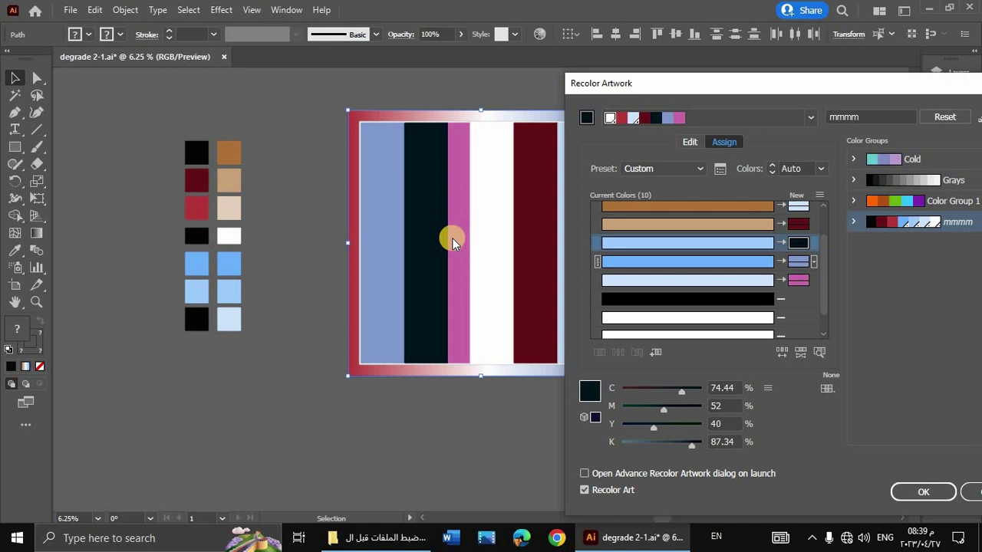
drag(773, 85, 569, 86)
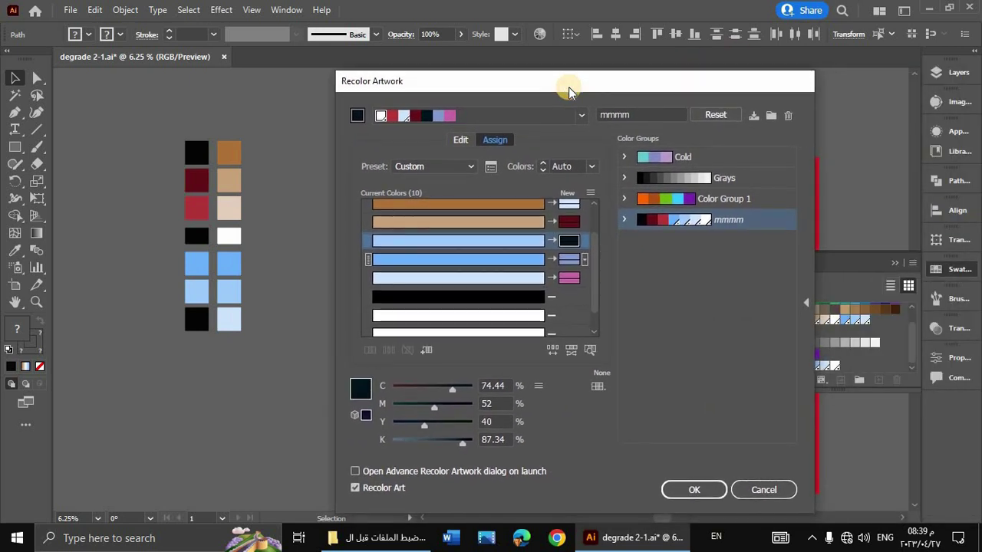